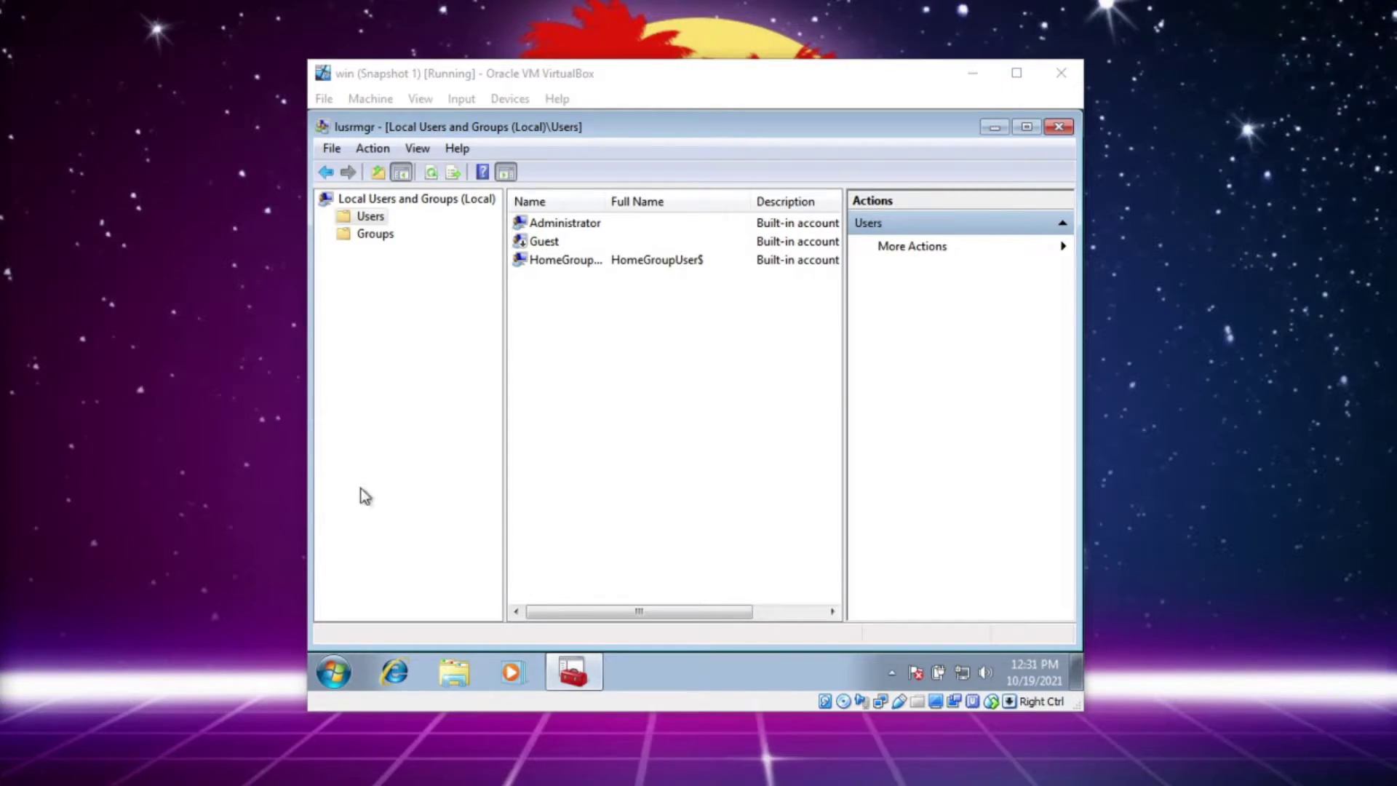
- Start a new local user named bob and enter its password twice
right_click(598, 364)
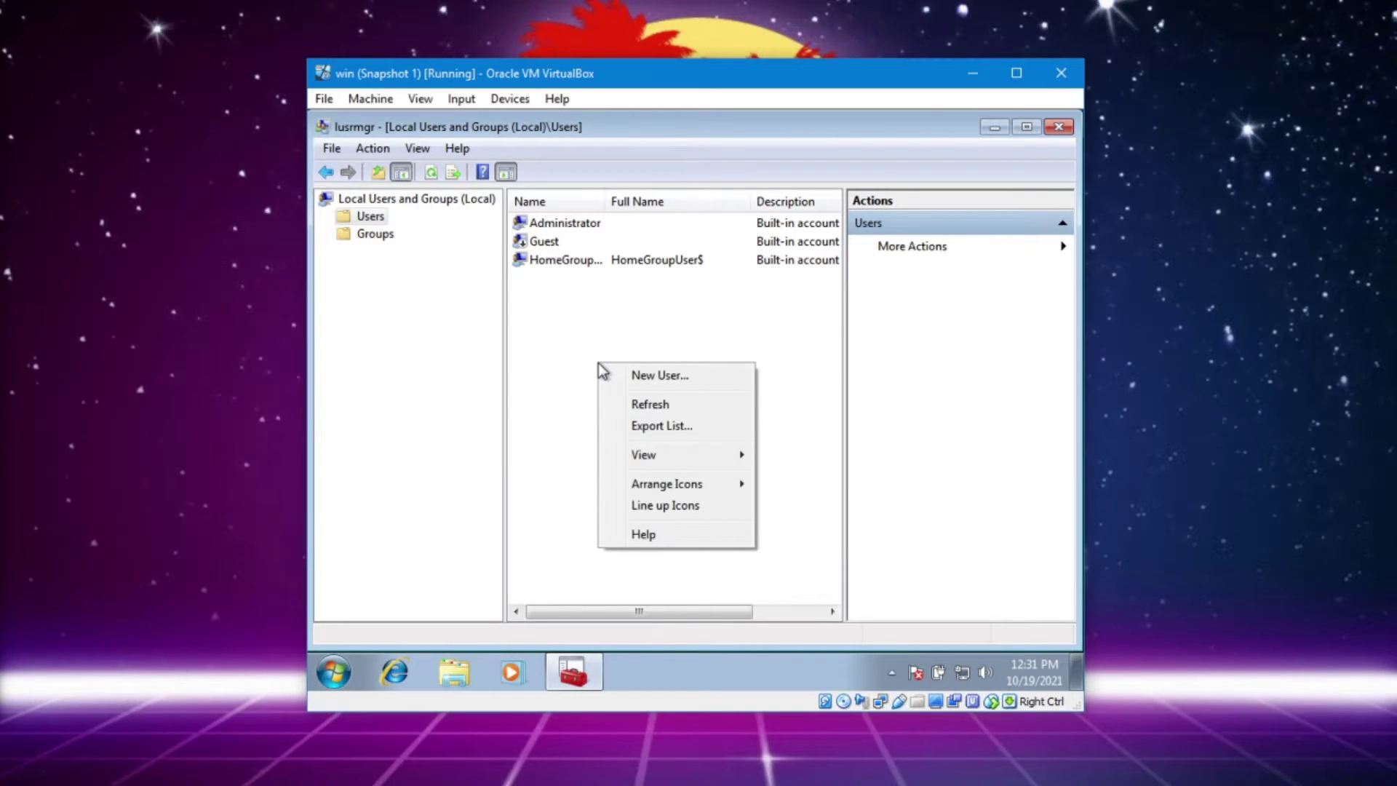
click(655, 374)
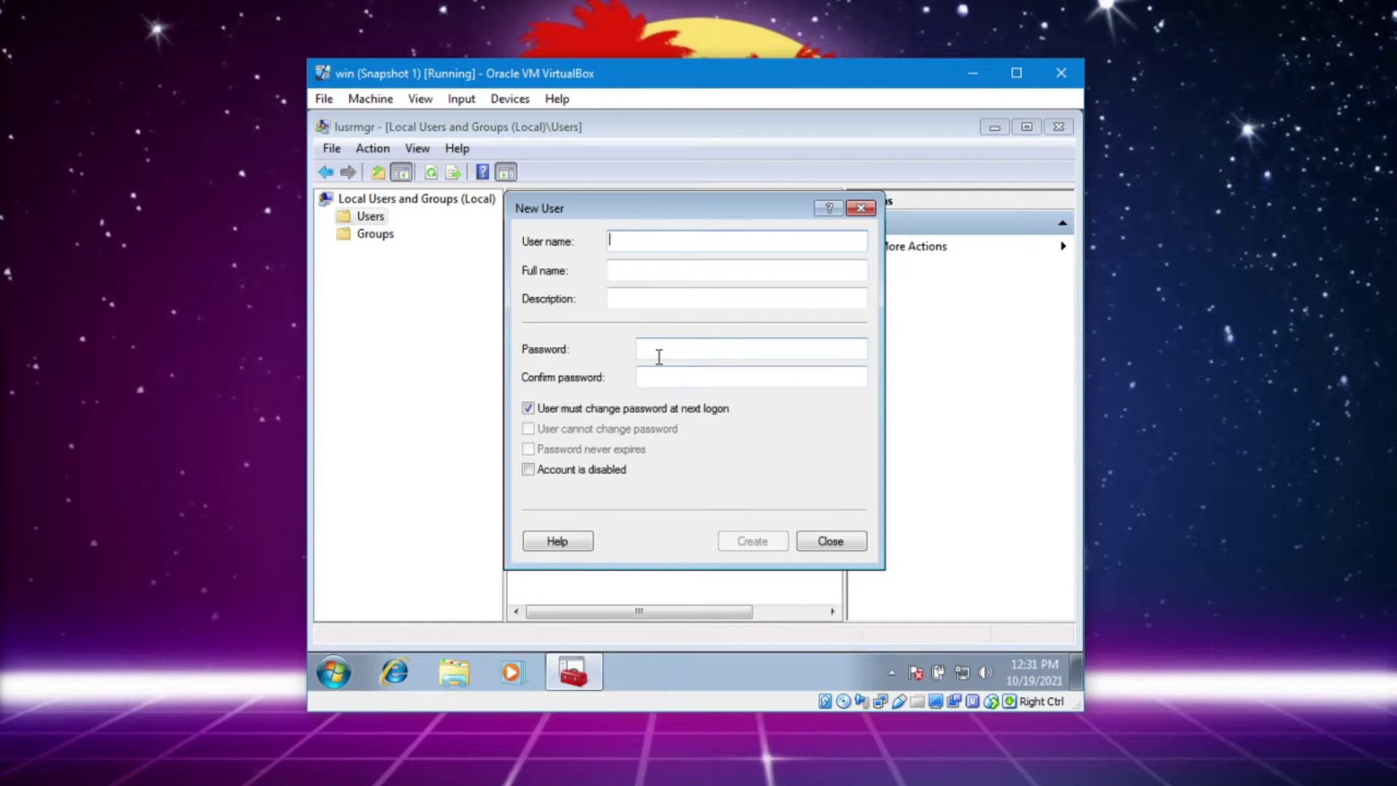
text(bob)
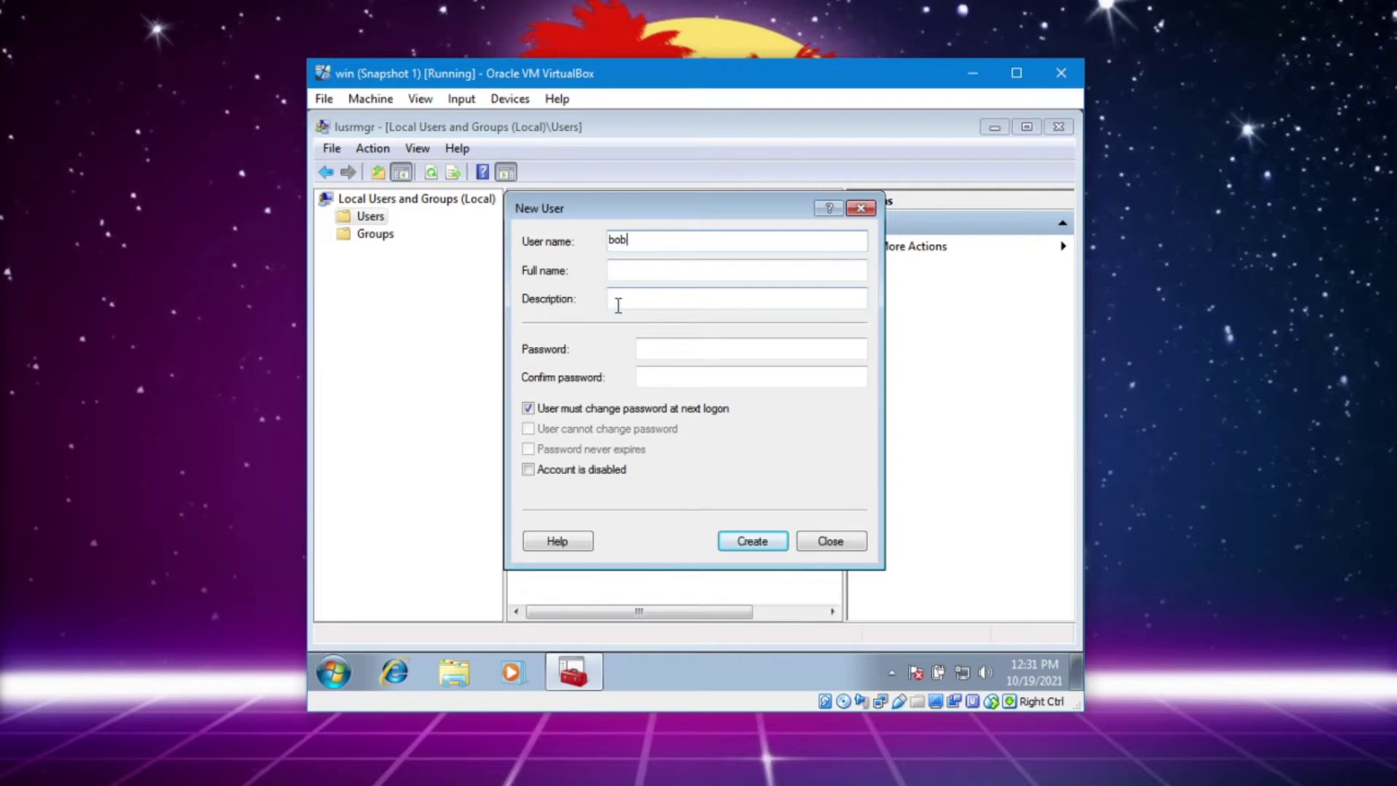
click(665, 351)
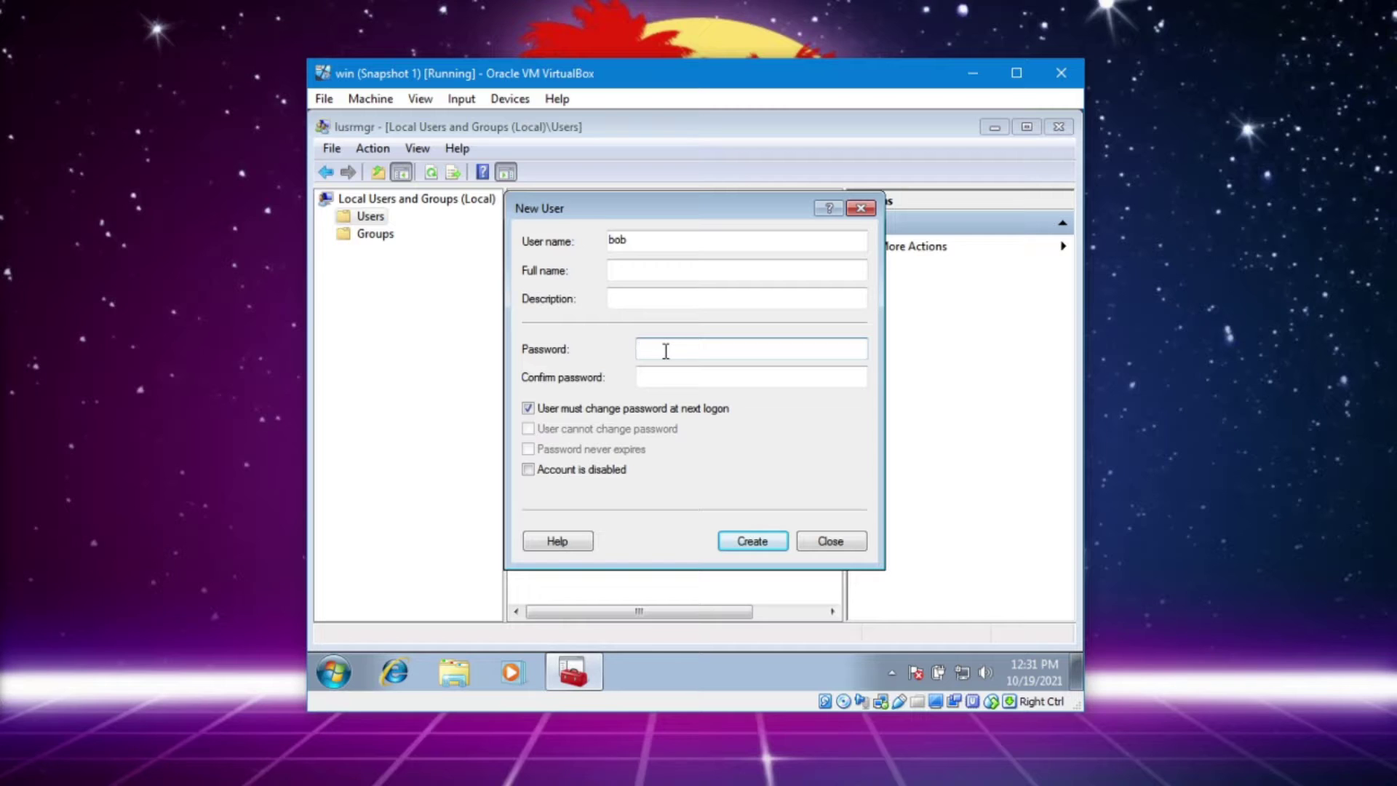
text(***)
click(668, 379)
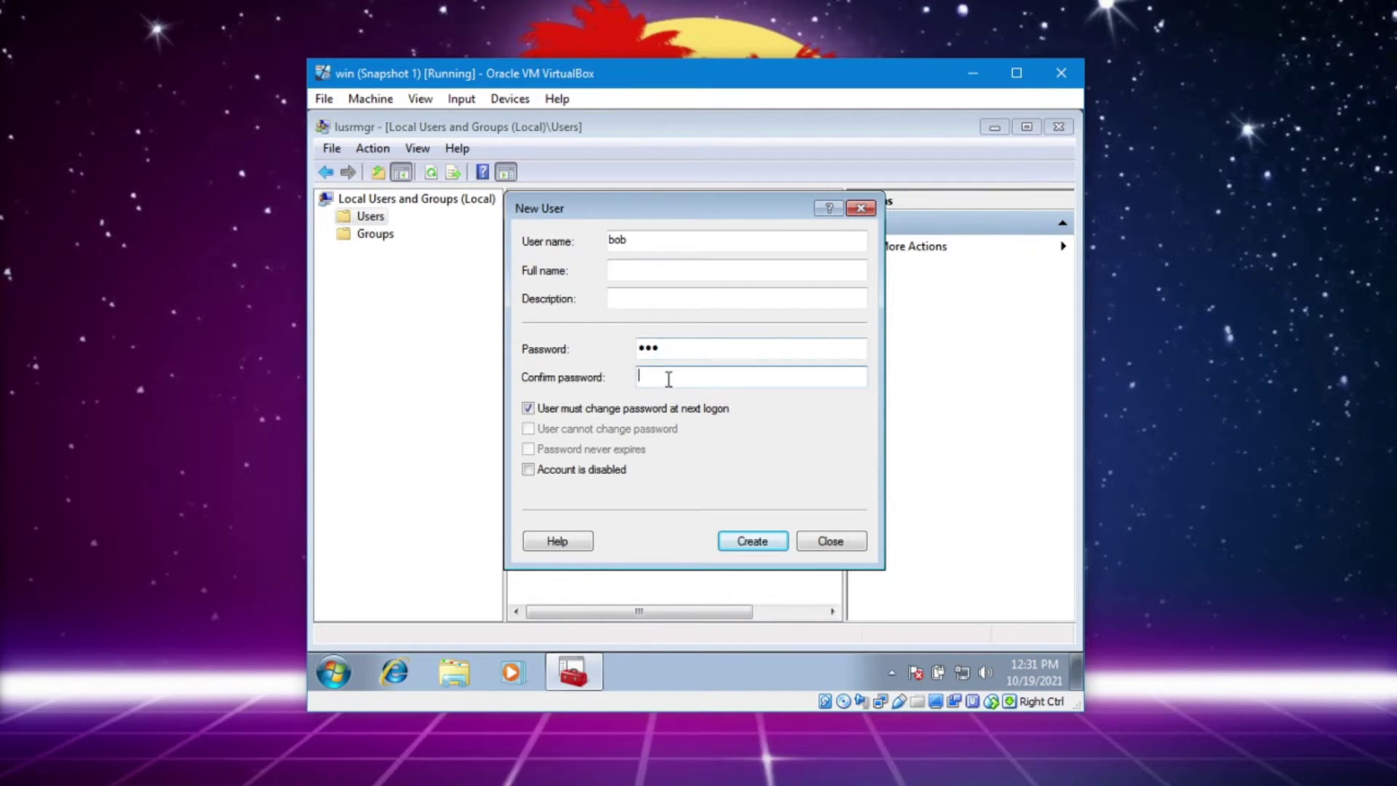
text(***)
- Clear 'User must change password at next logon', leave expiry unchanged, and create bob's account
click(528, 412)
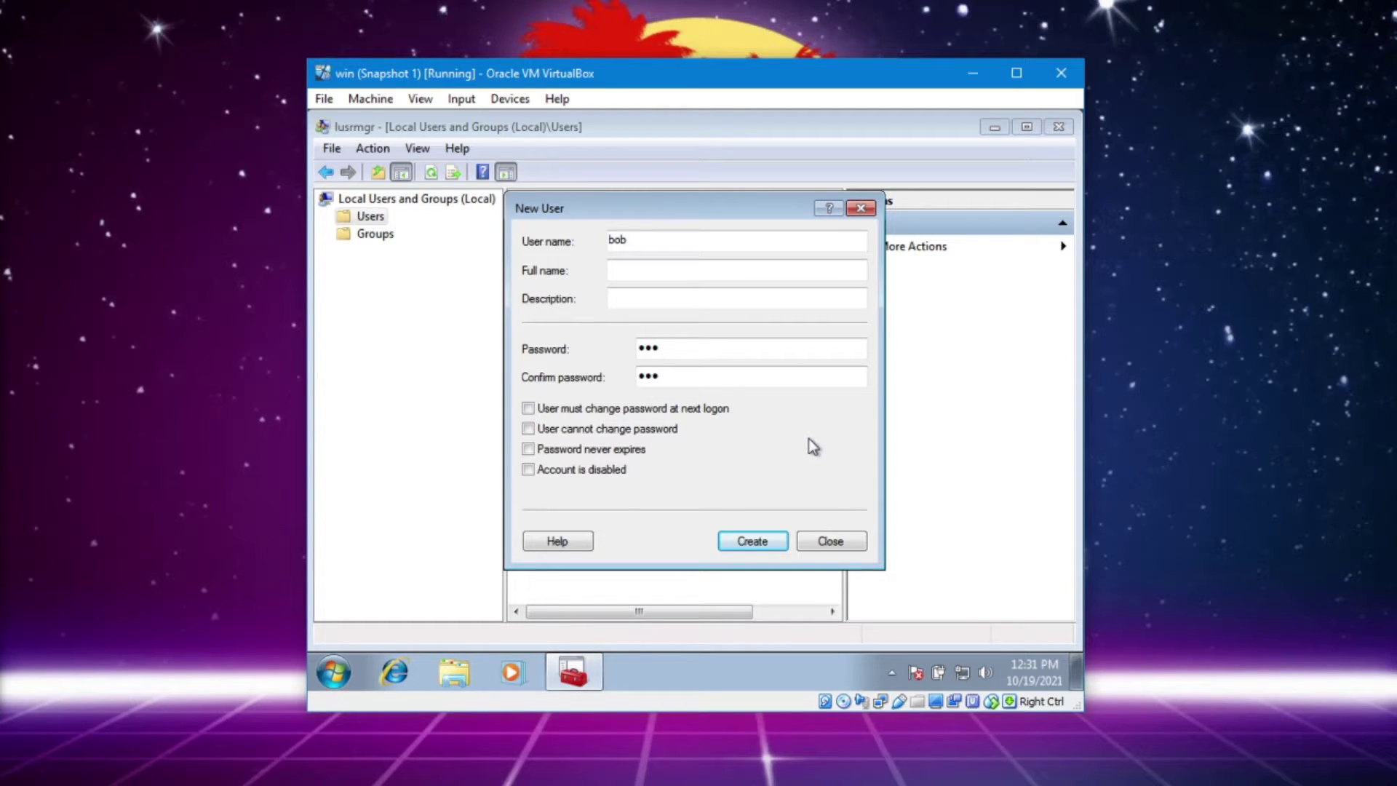
click(529, 449)
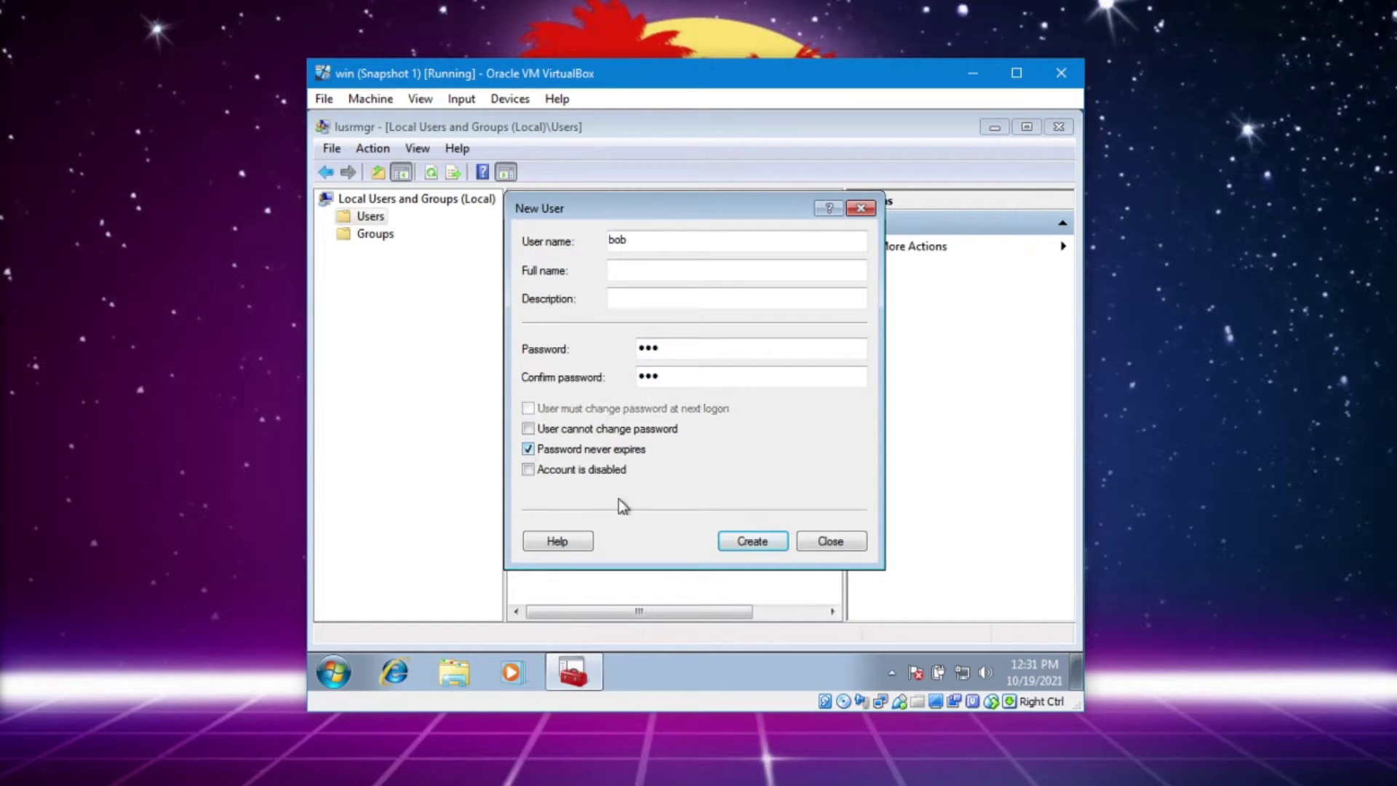
click(529, 449)
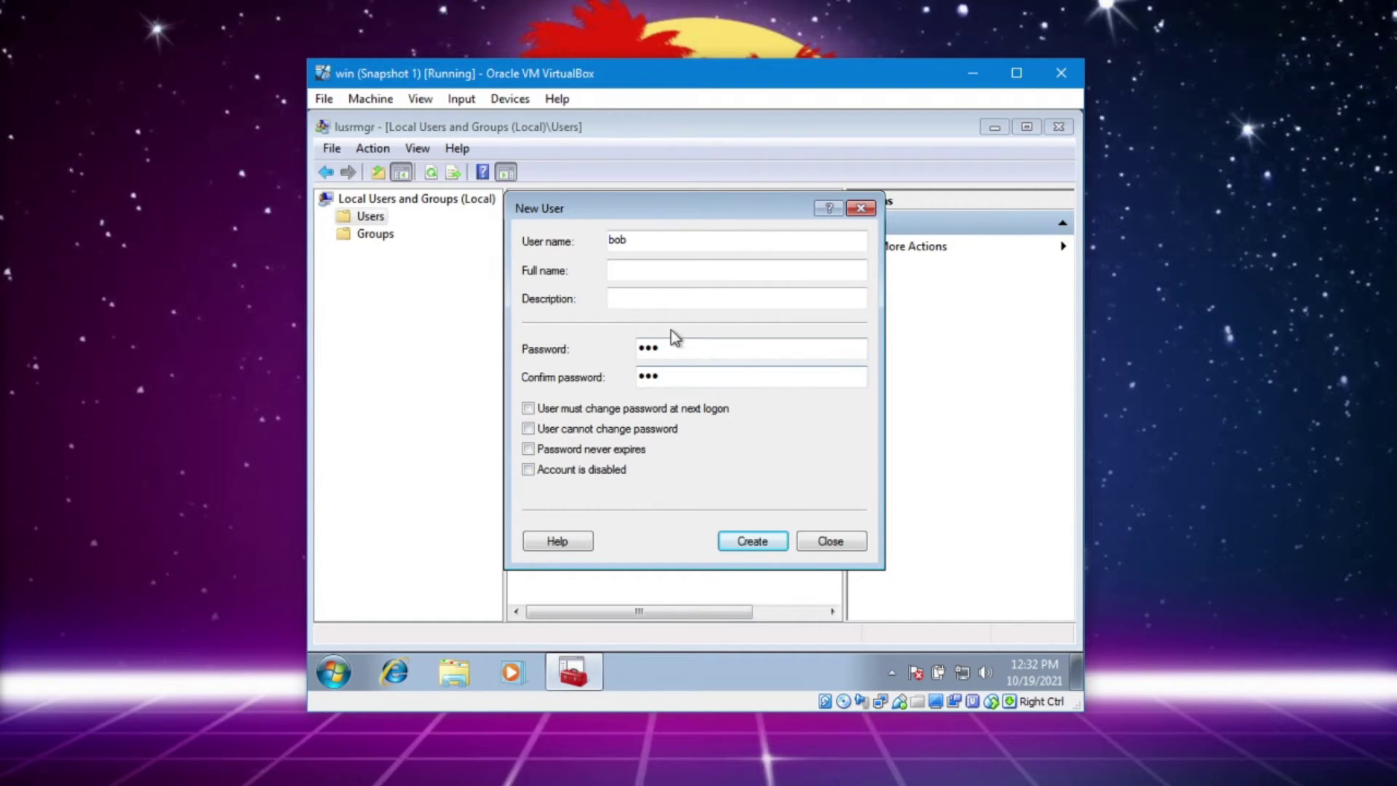
click(764, 540)
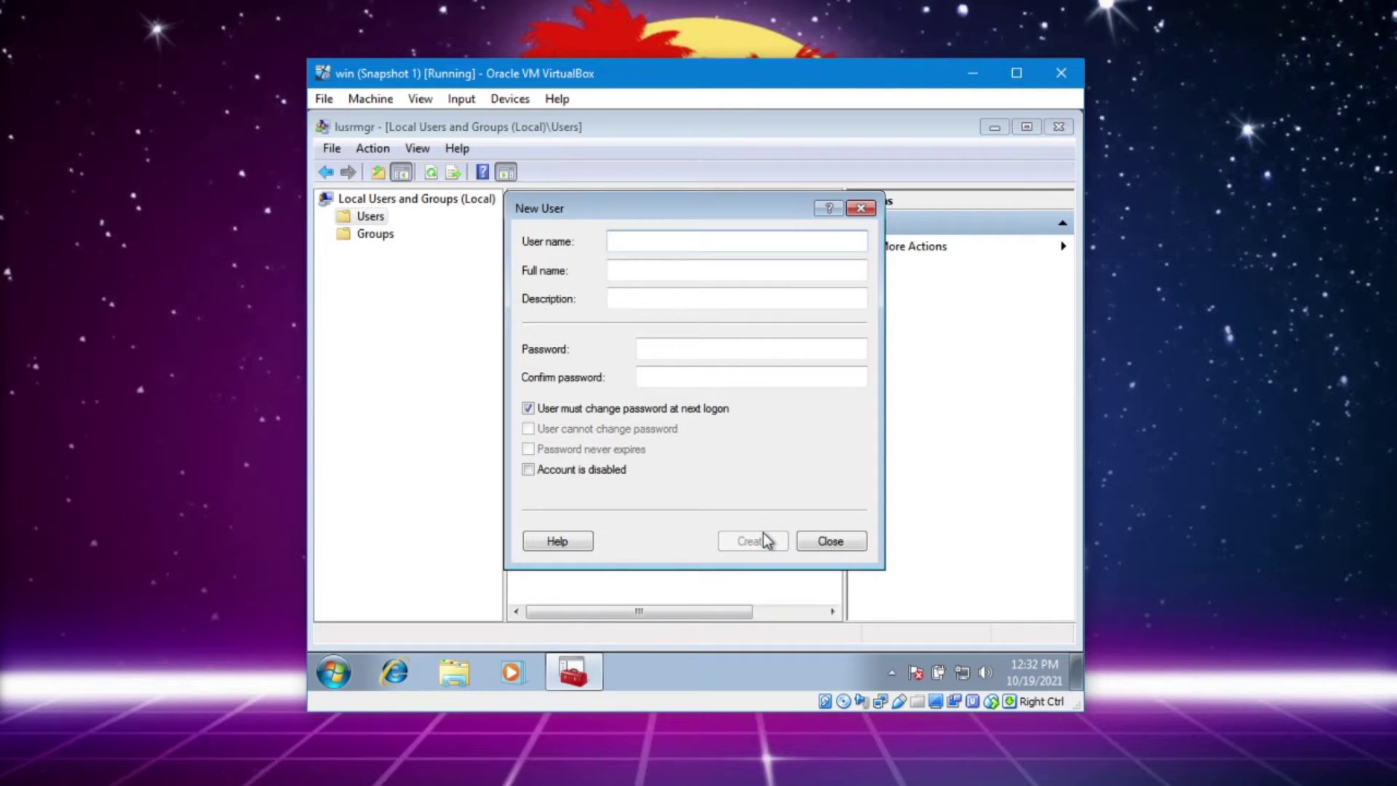
click(831, 540)
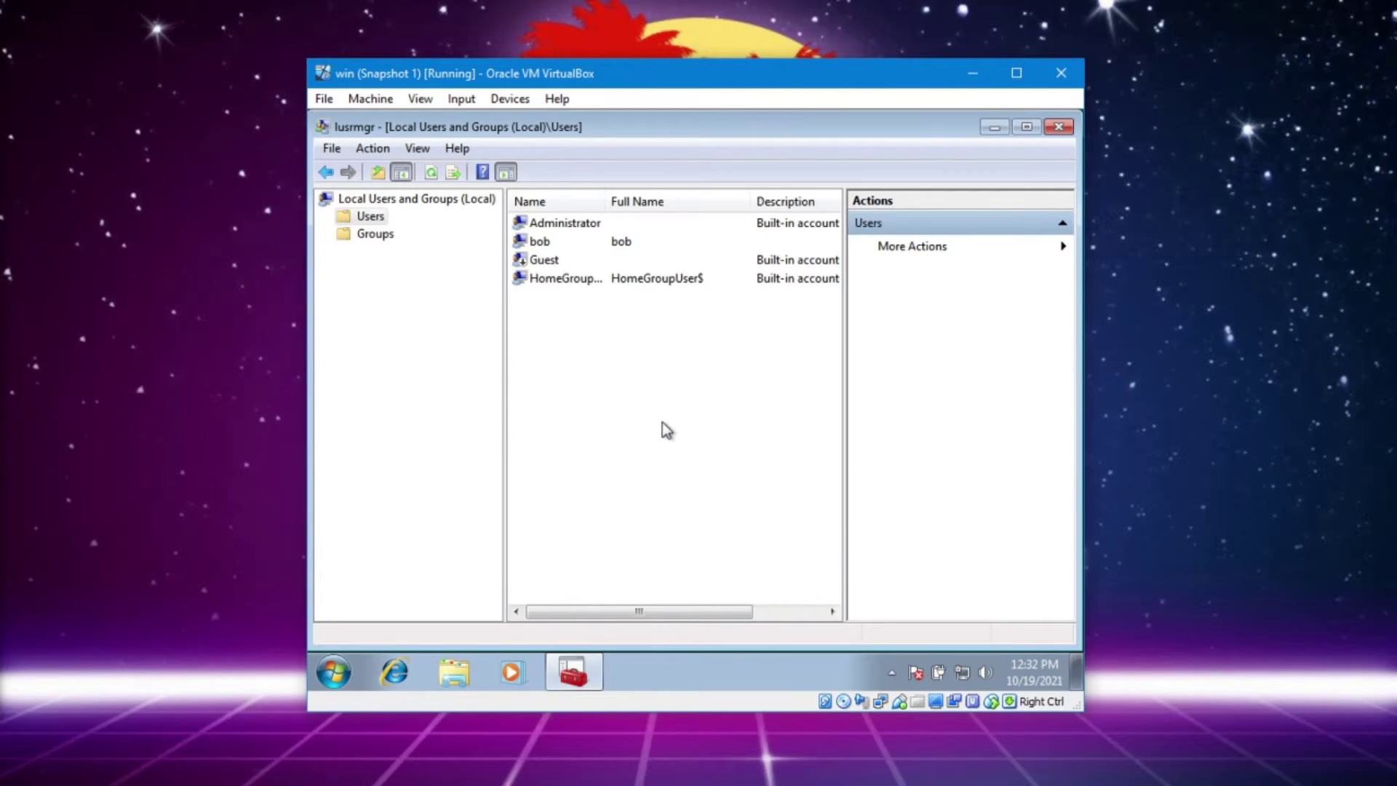
- Open bob's account properties and view his group memberships
click(540, 244)
right_click(540, 244)
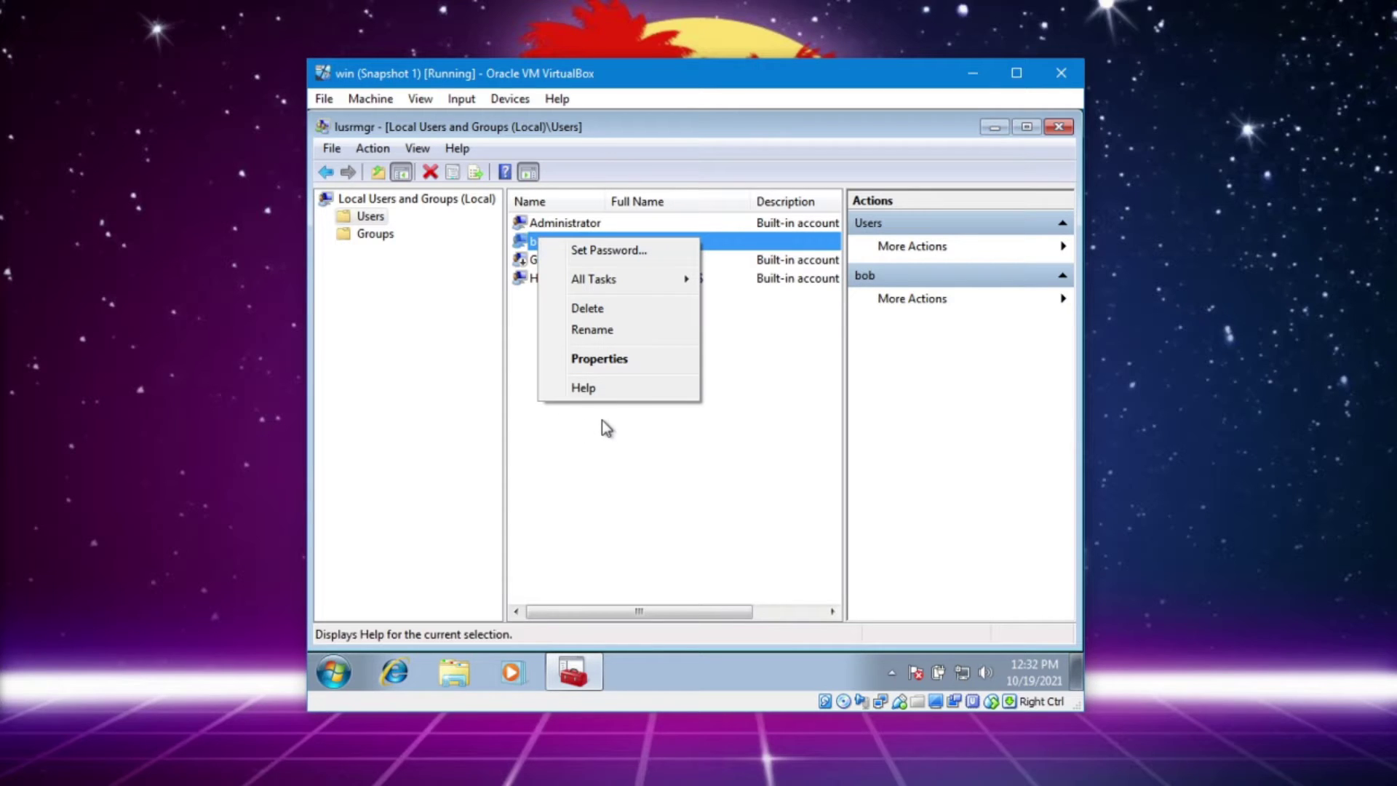
click(617, 364)
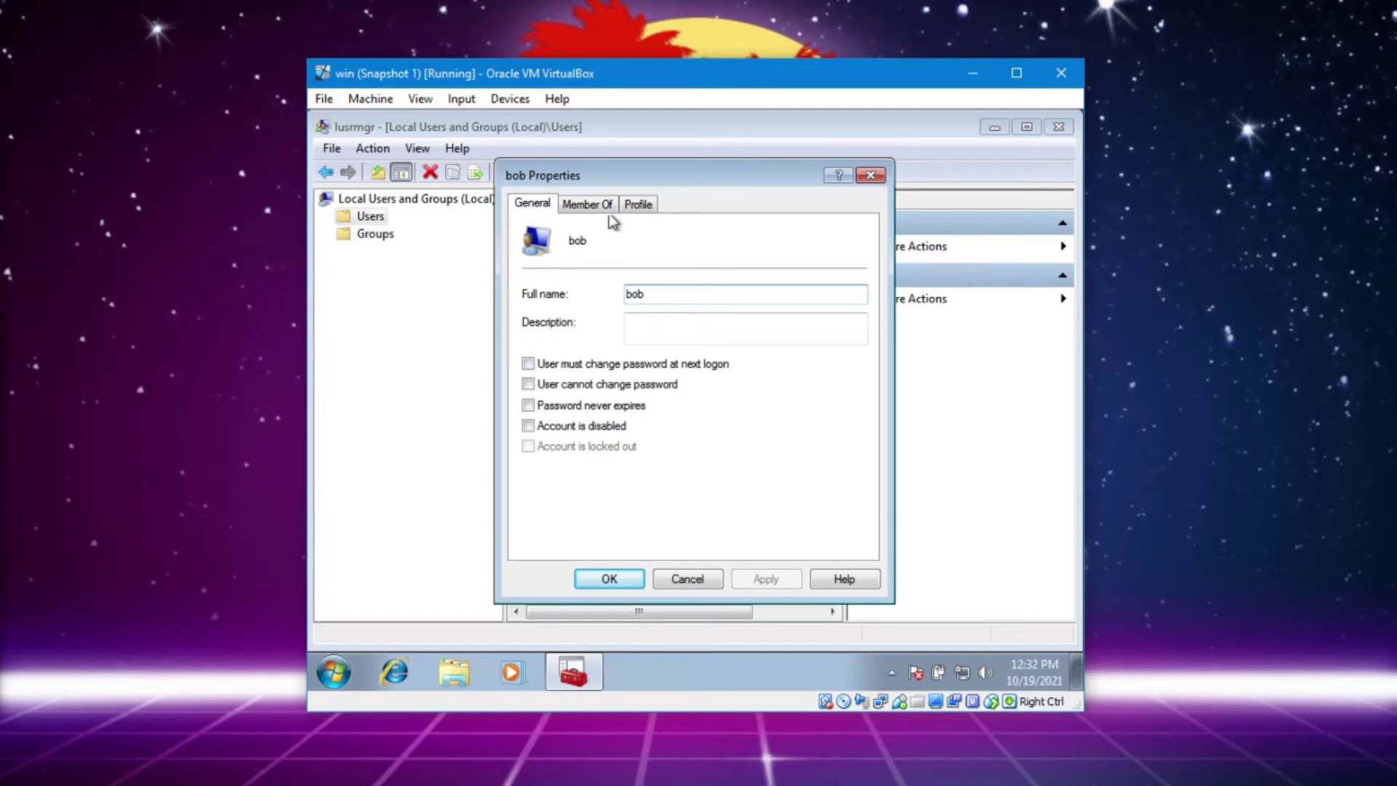
click(587, 206)
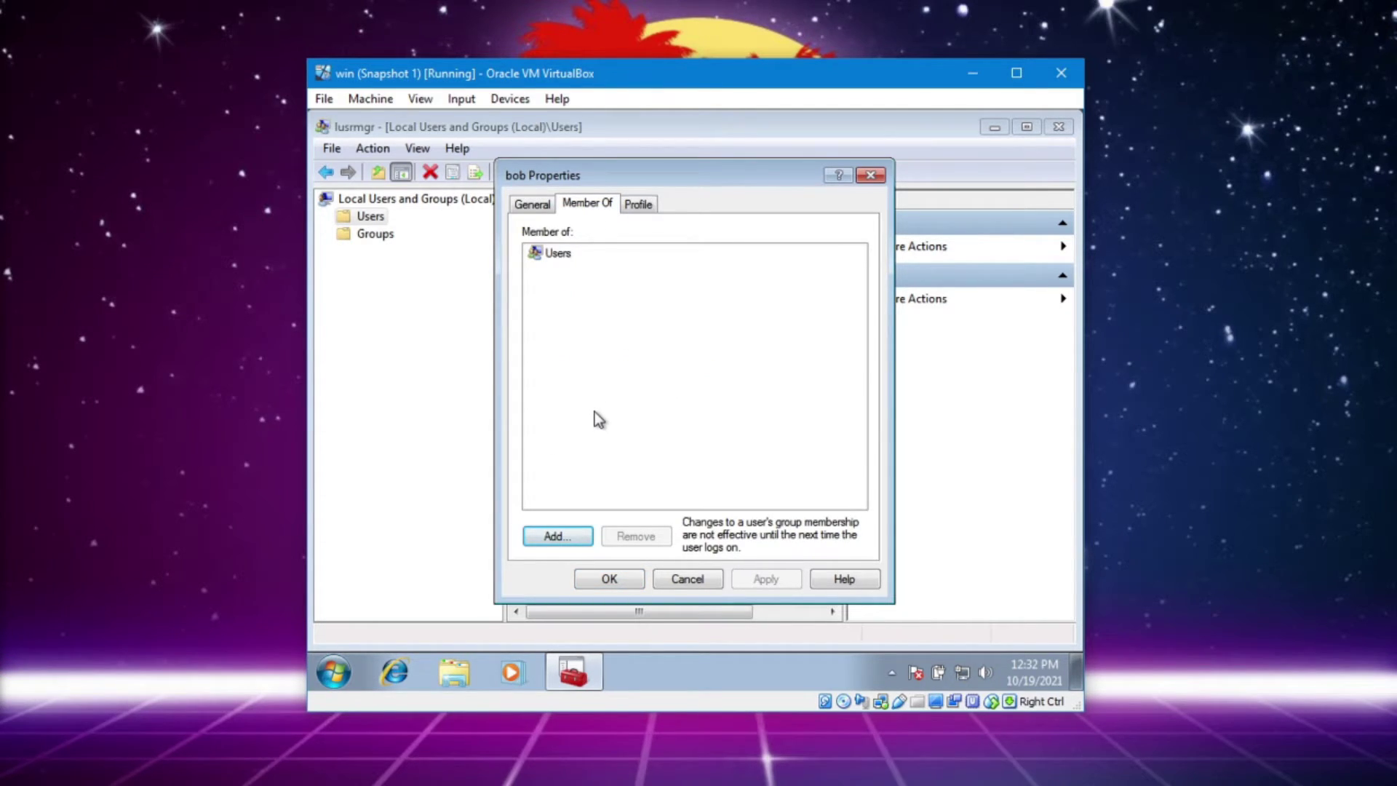
- Add bob to the Administrators group
click(563, 539)
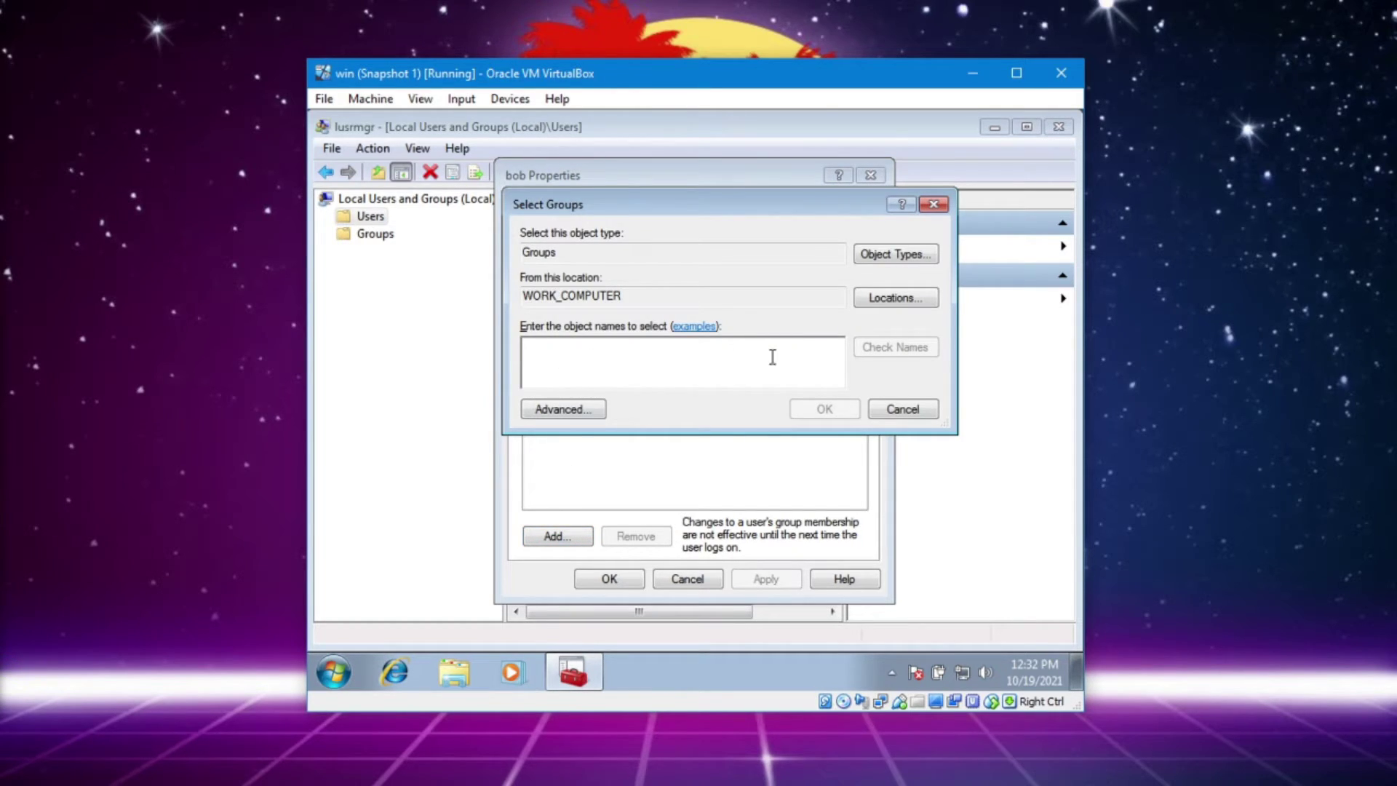
drag(630, 205, 759, 288)
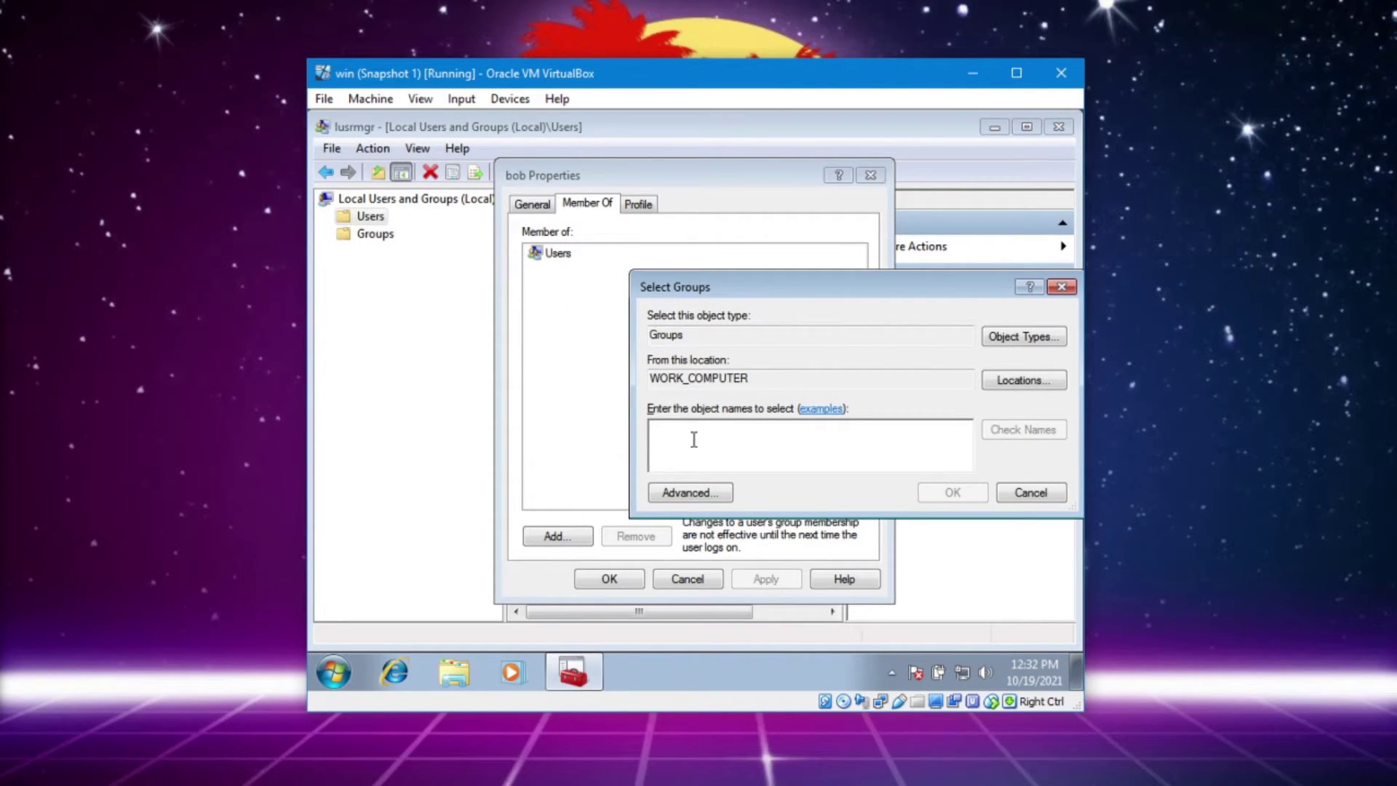
text(Administra)
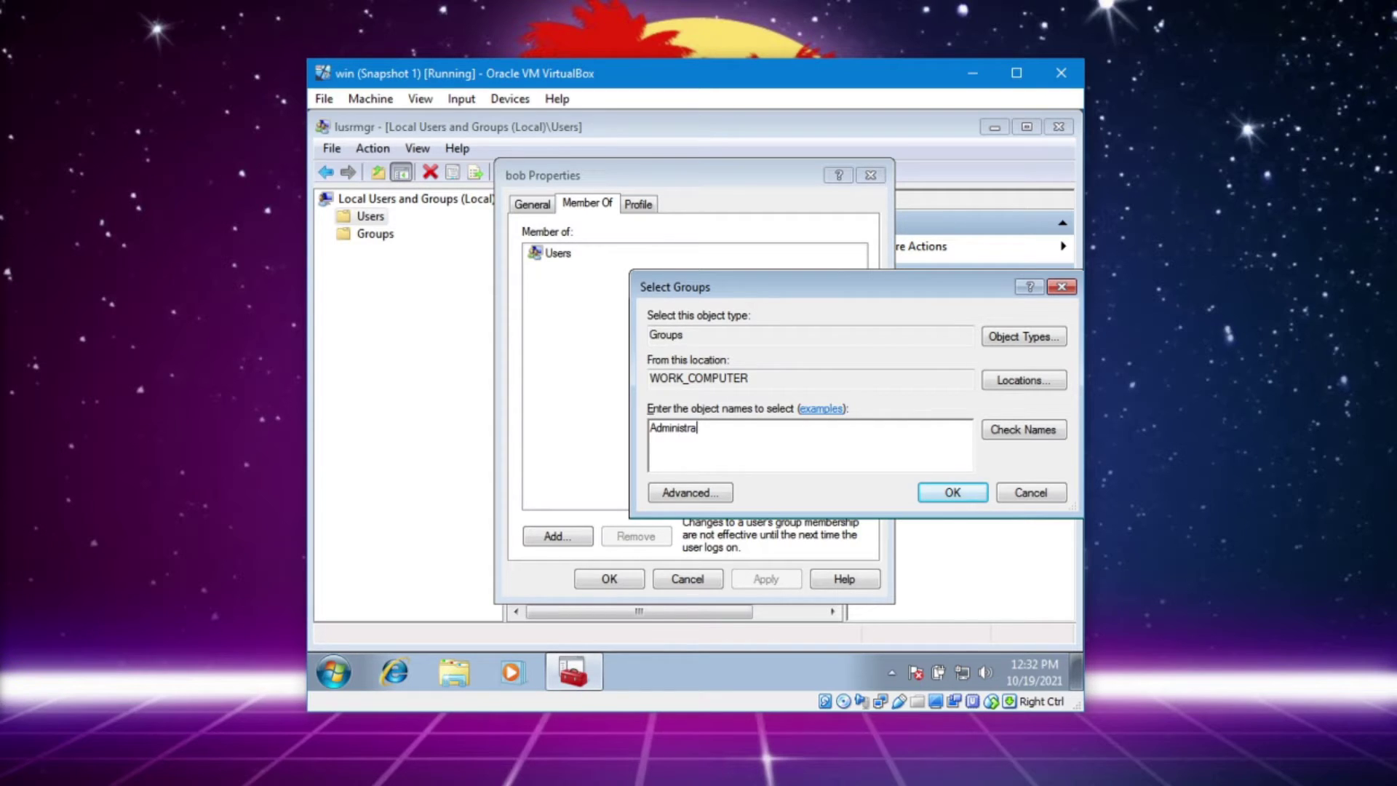
text(tors)
click(1048, 430)
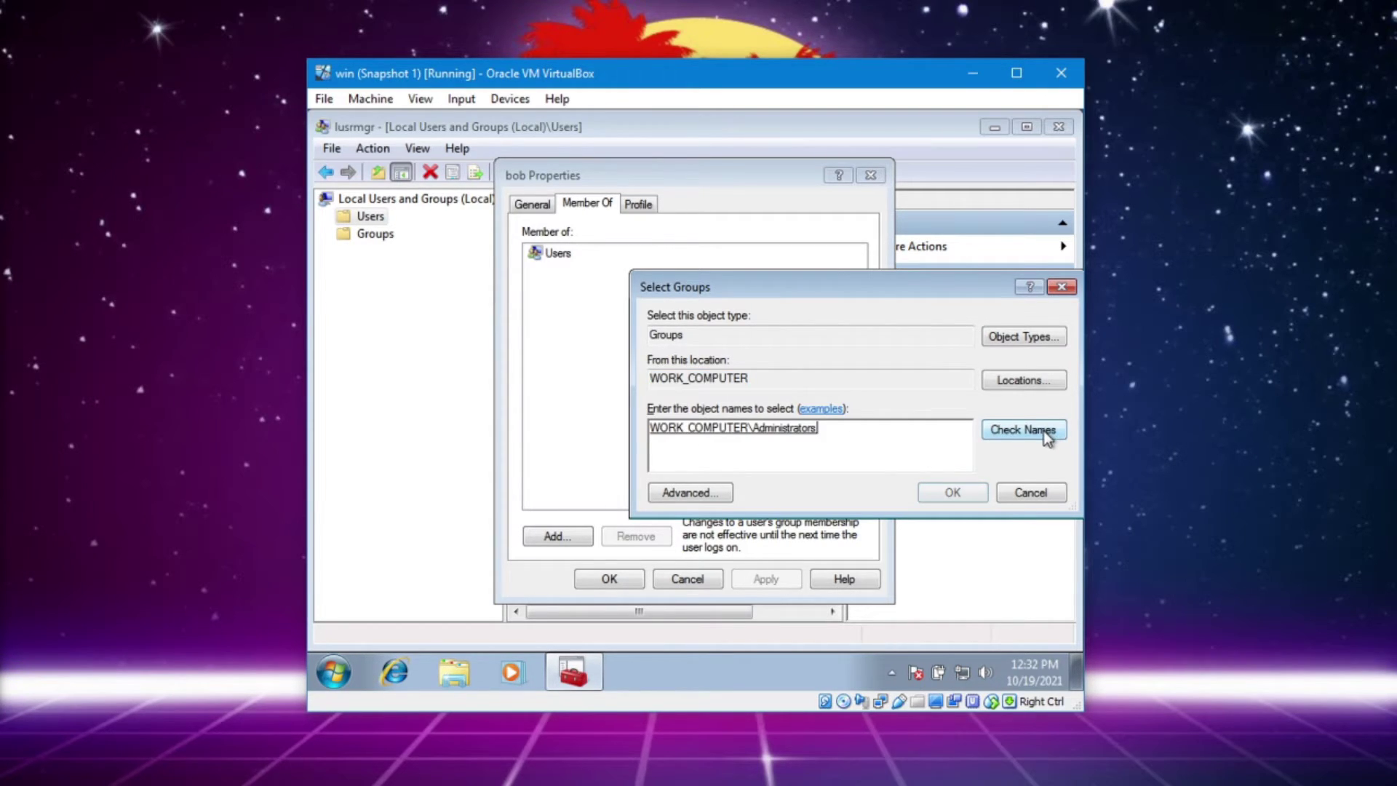
double_click(741, 431)
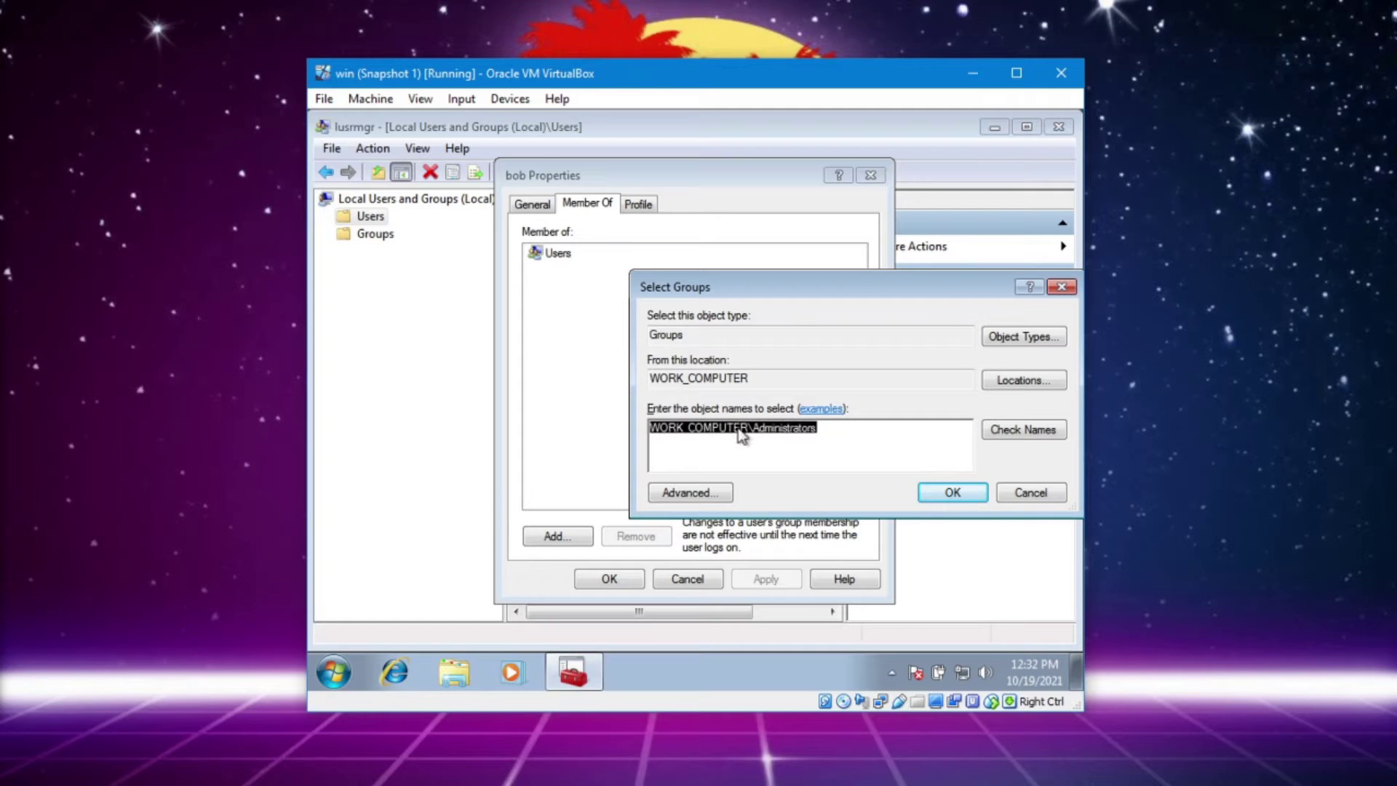
click(935, 492)
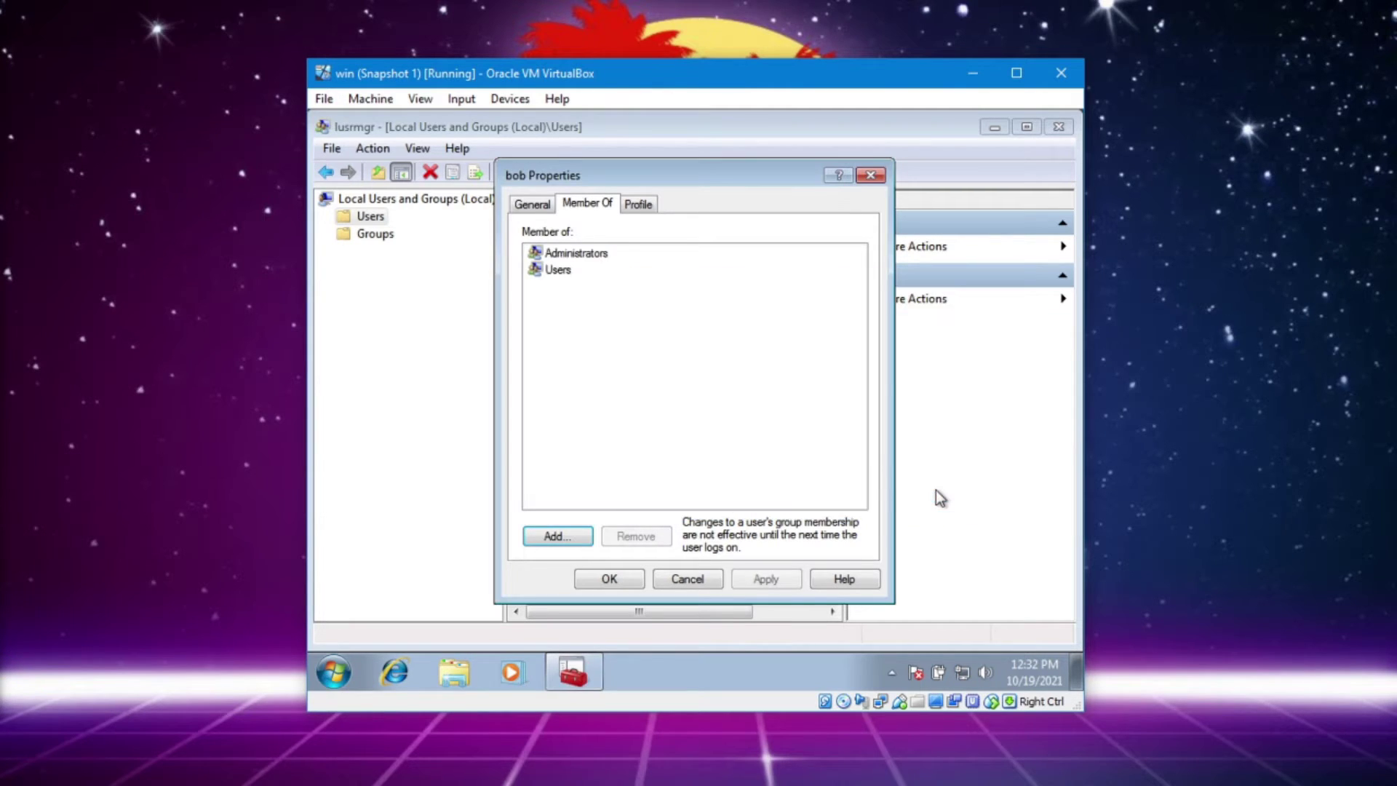
- Confirm bob's groups list Administrators and Users, then cancel out of his properties
click(540, 205)
click(586, 204)
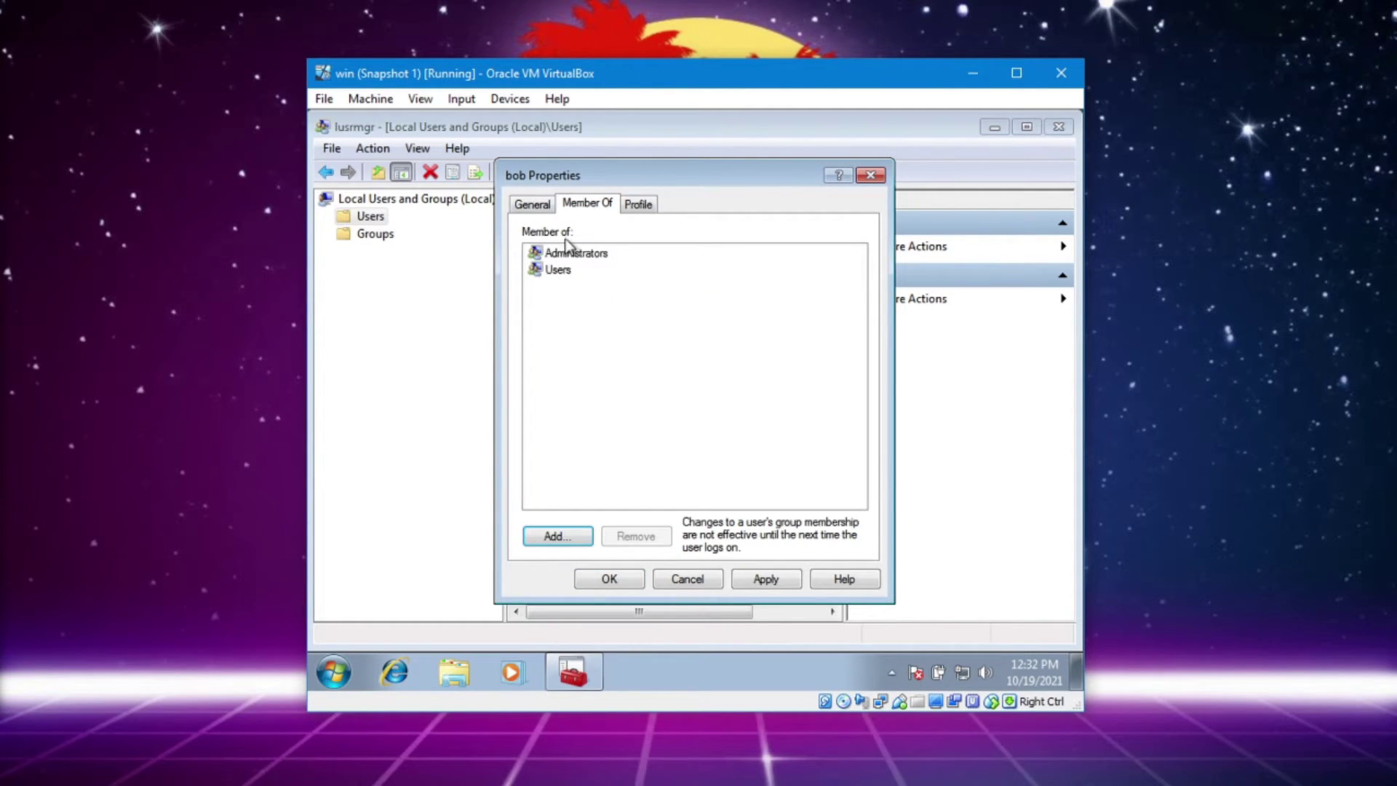
drag(636, 168, 679, 340)
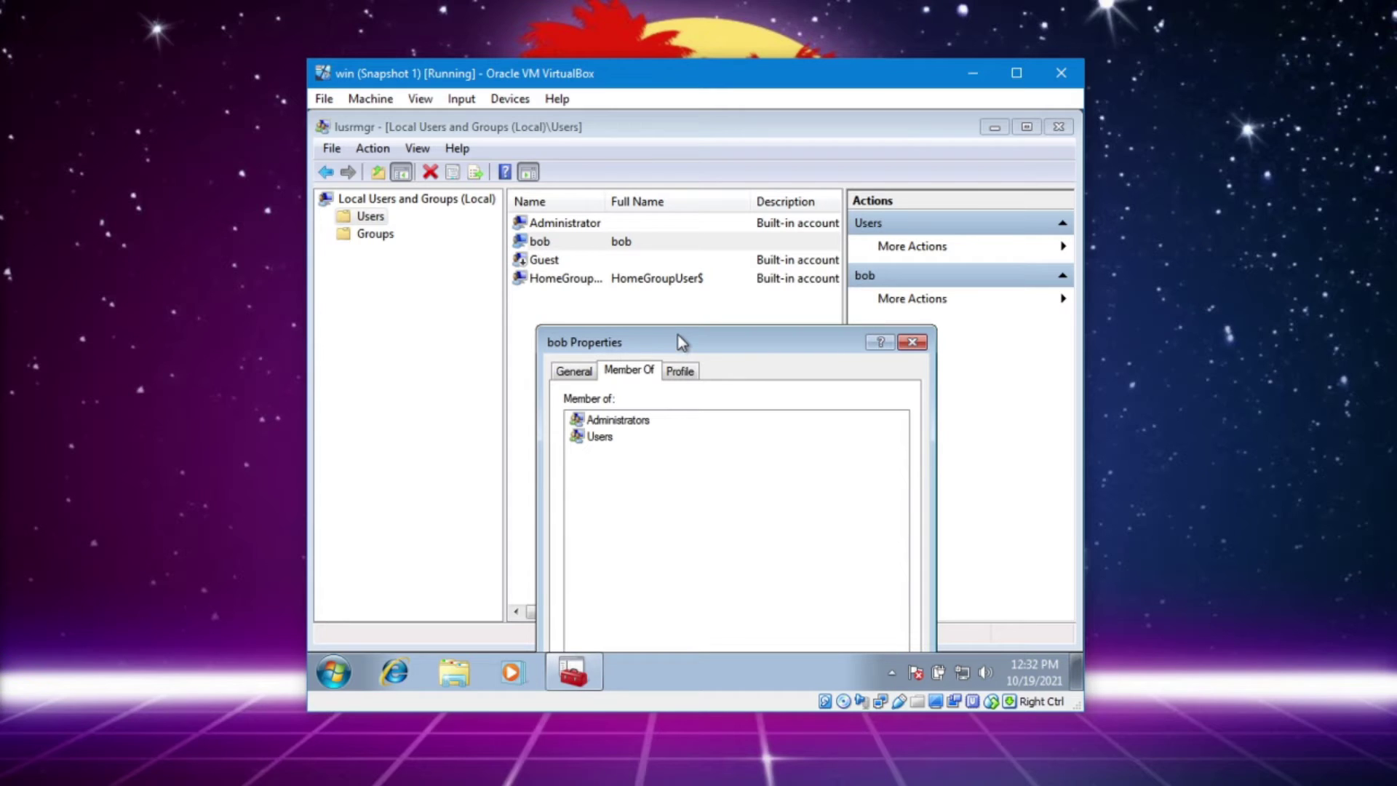
drag(789, 338, 746, 185)
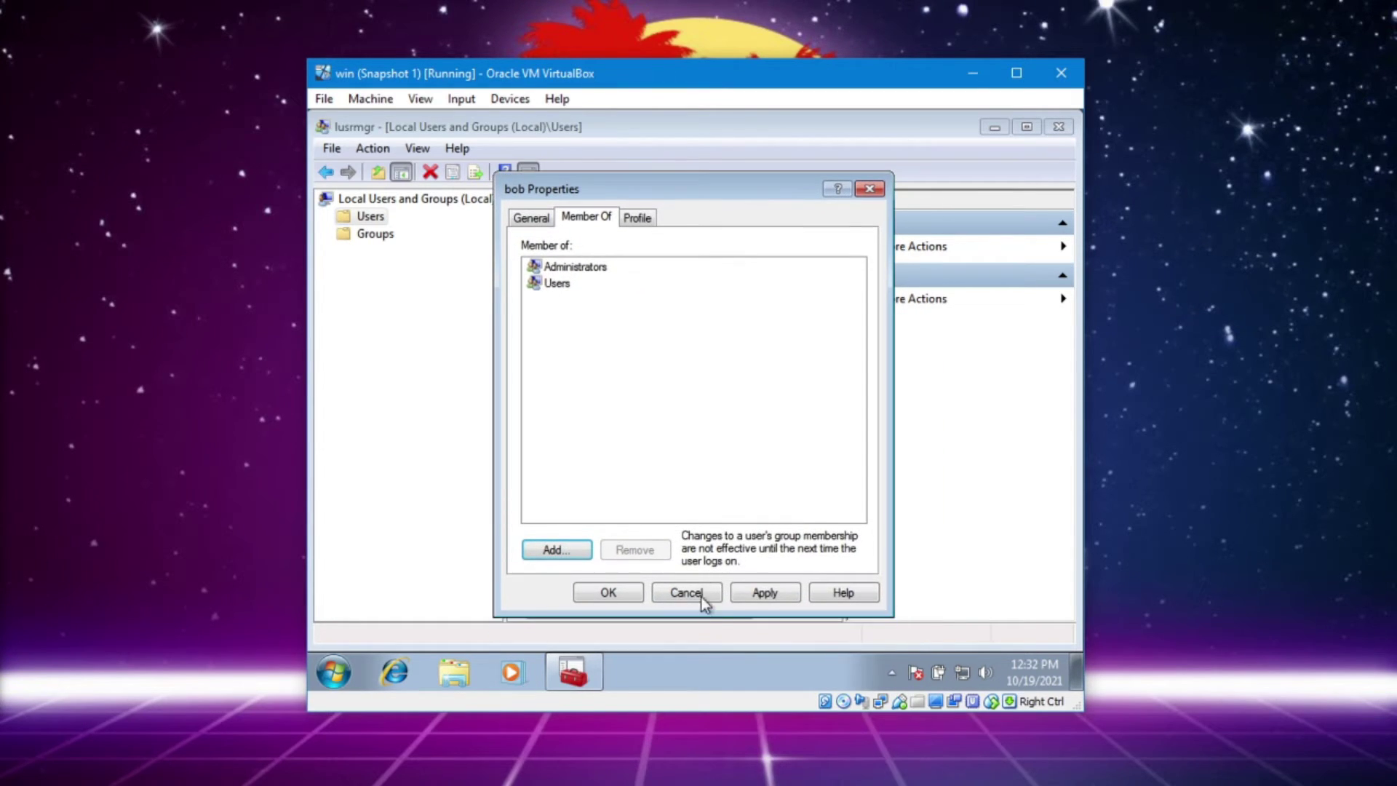
click(624, 591)
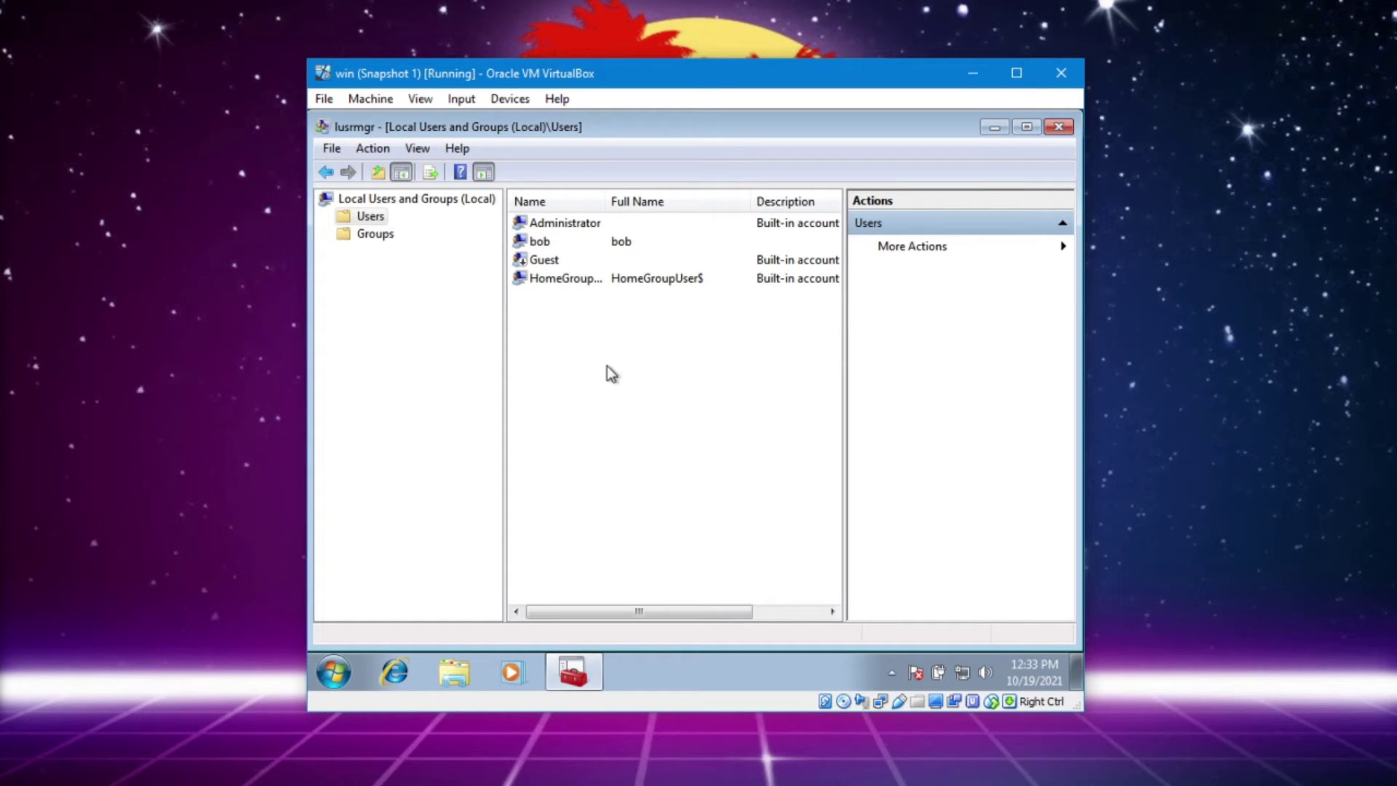
- Create a local group named 'andrew' with no members or description, then select it
click(369, 236)
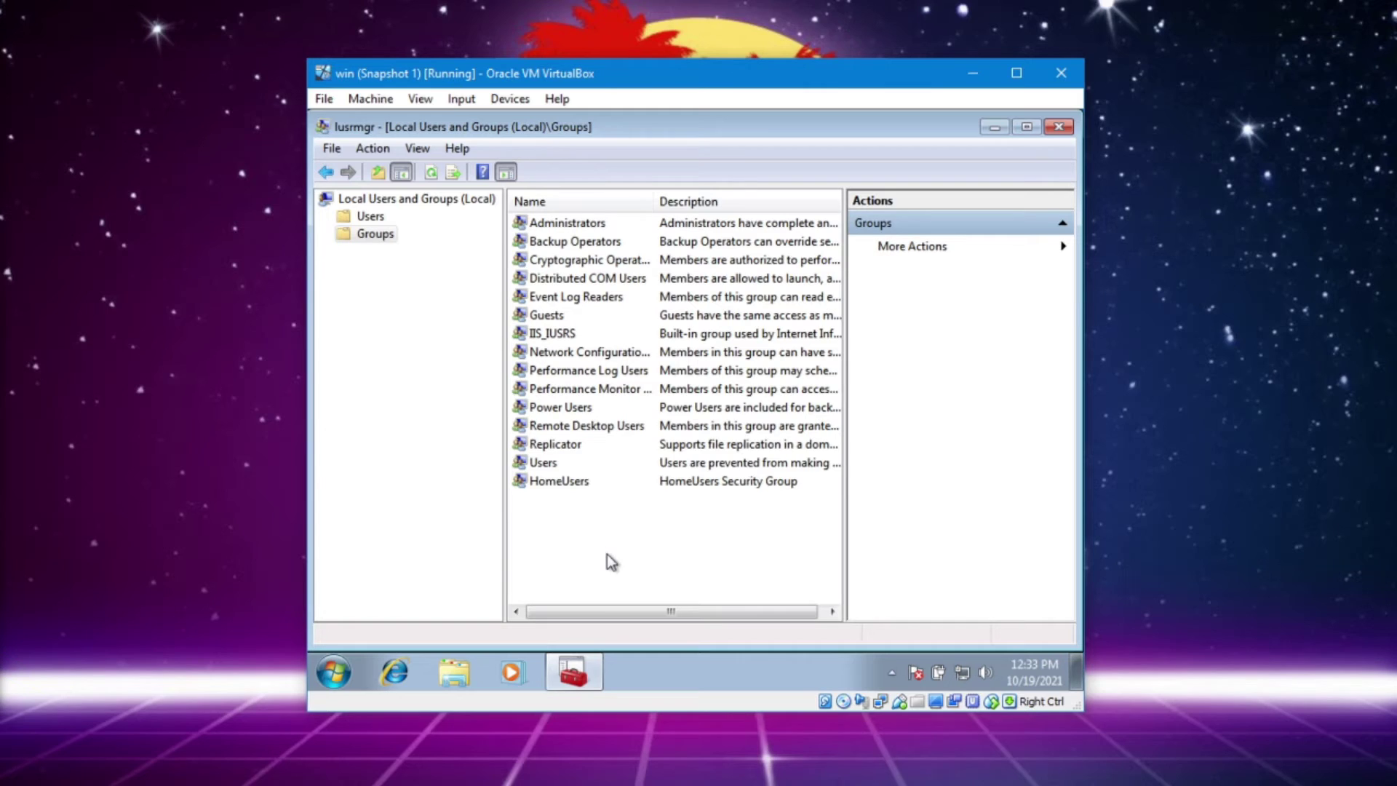
right_click(582, 540)
click(671, 363)
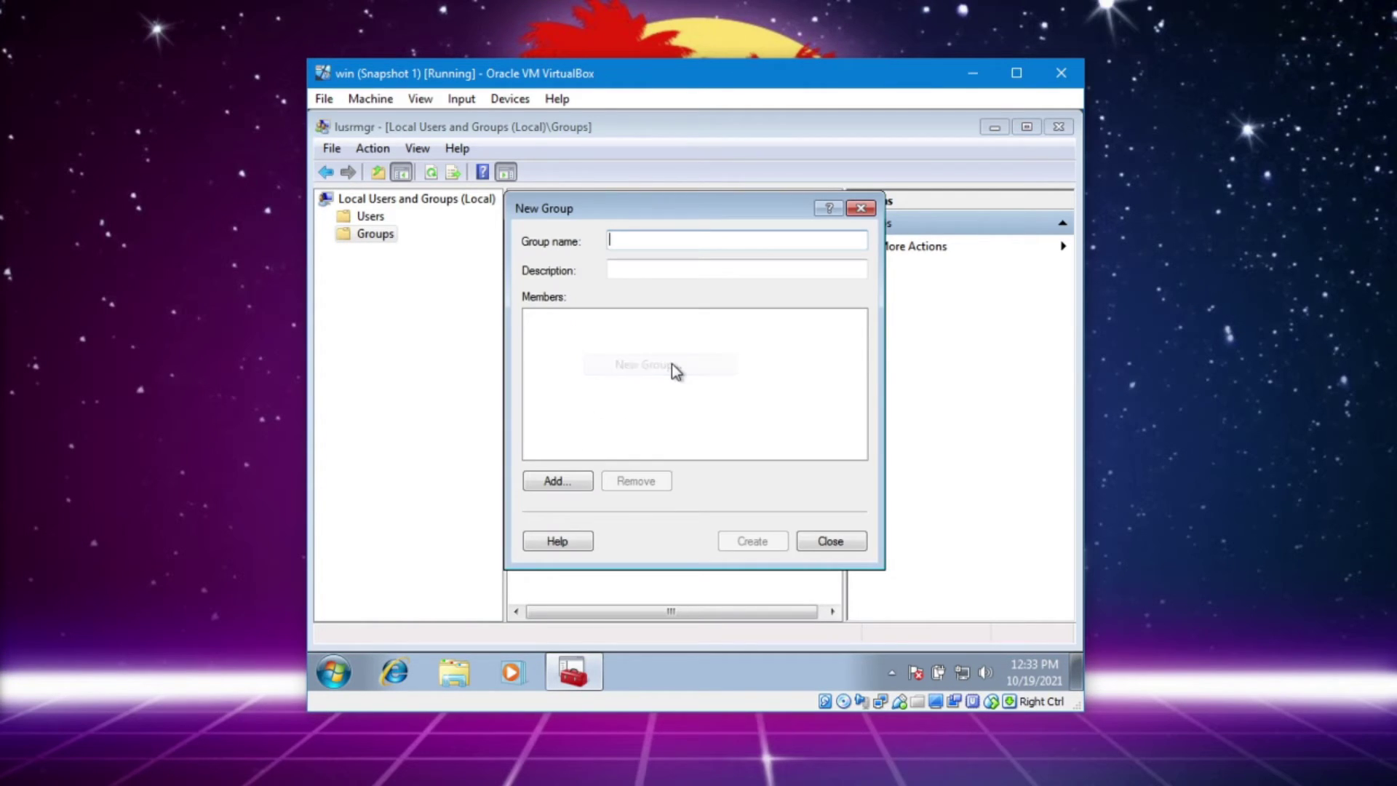
text(andr)
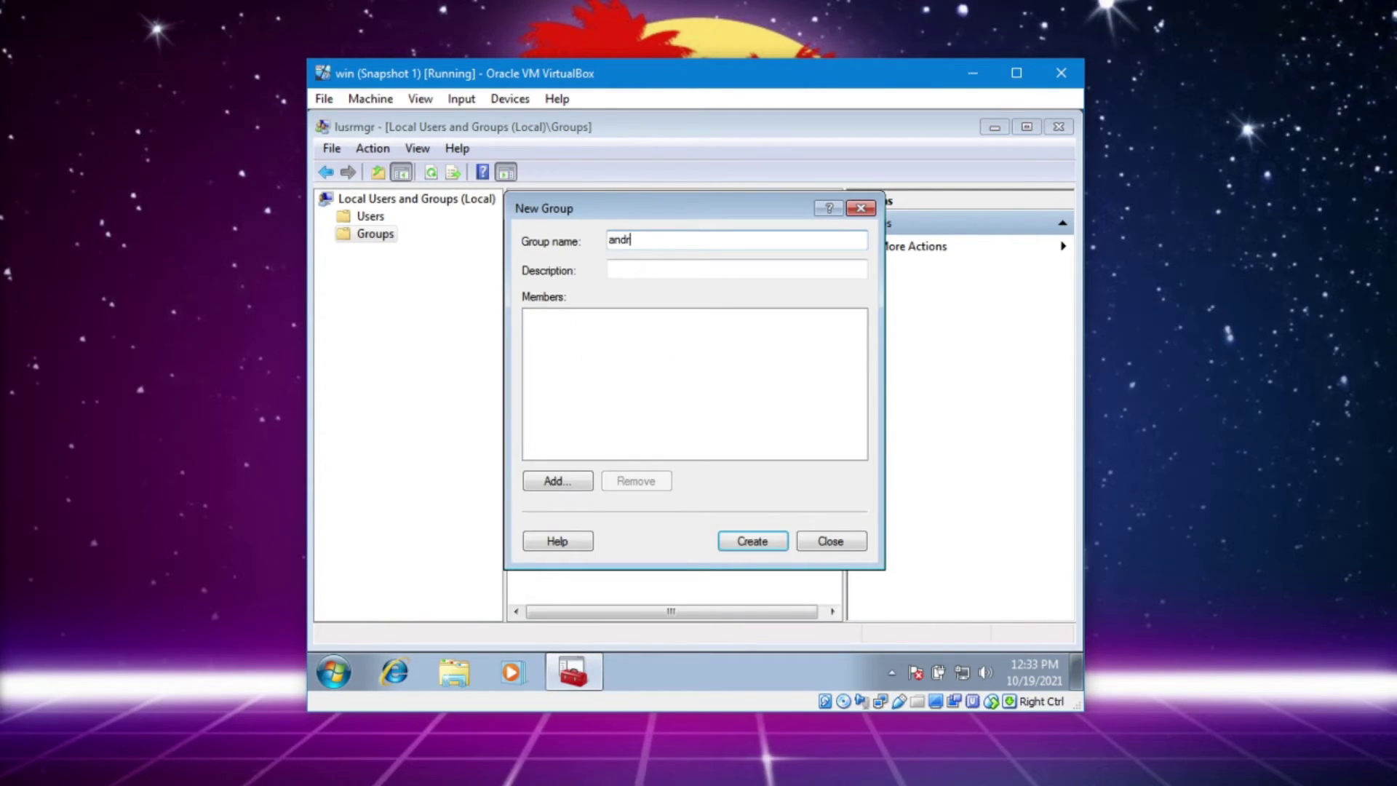
text(ew)
click(582, 482)
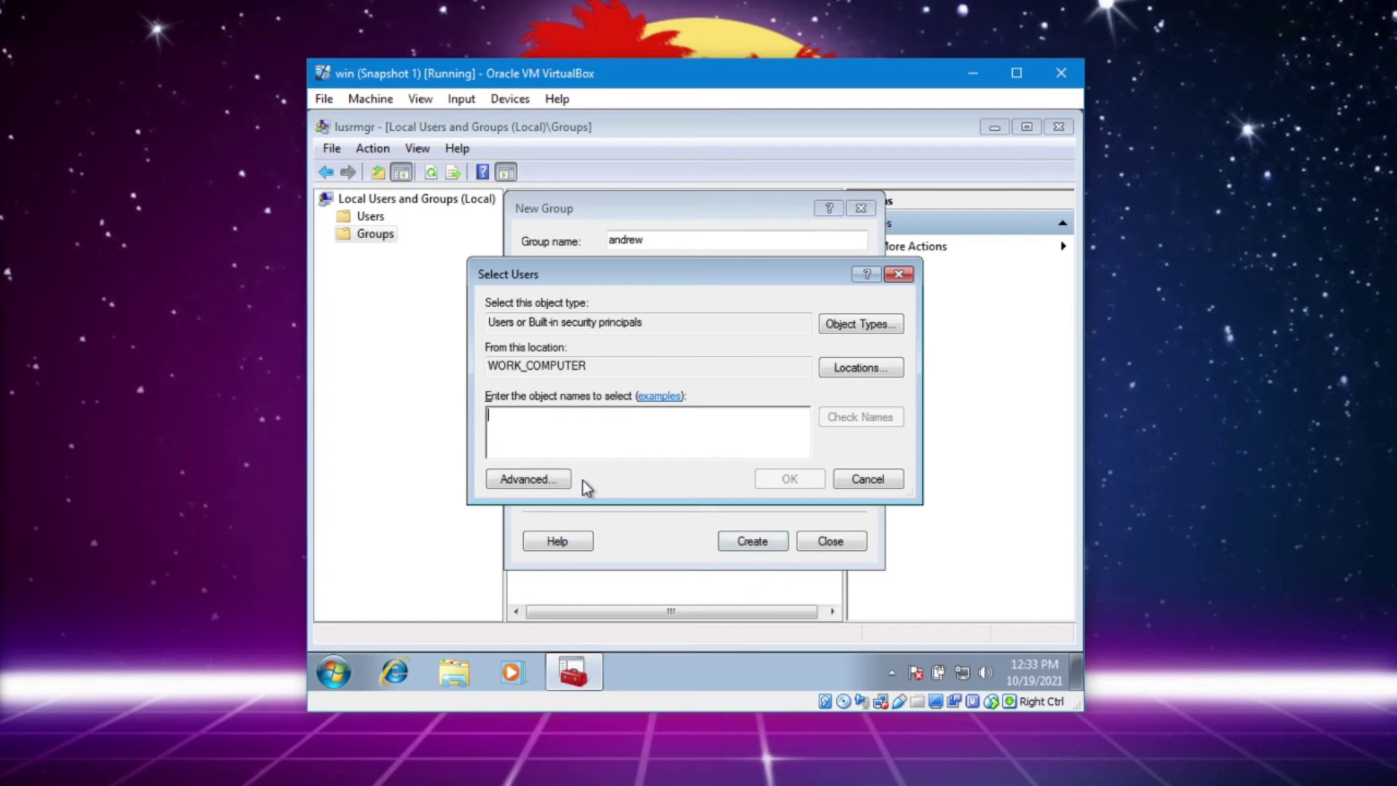
click(866, 479)
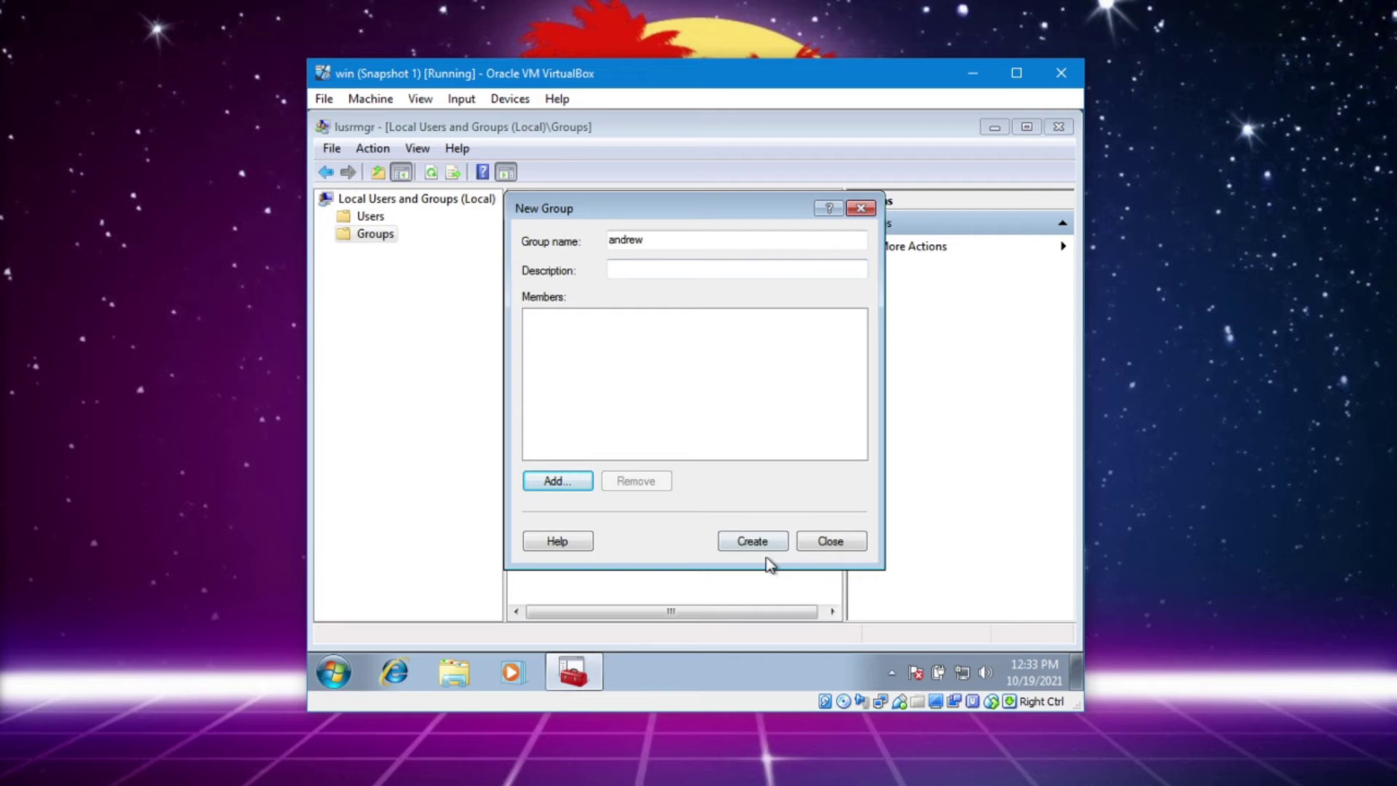
click(759, 545)
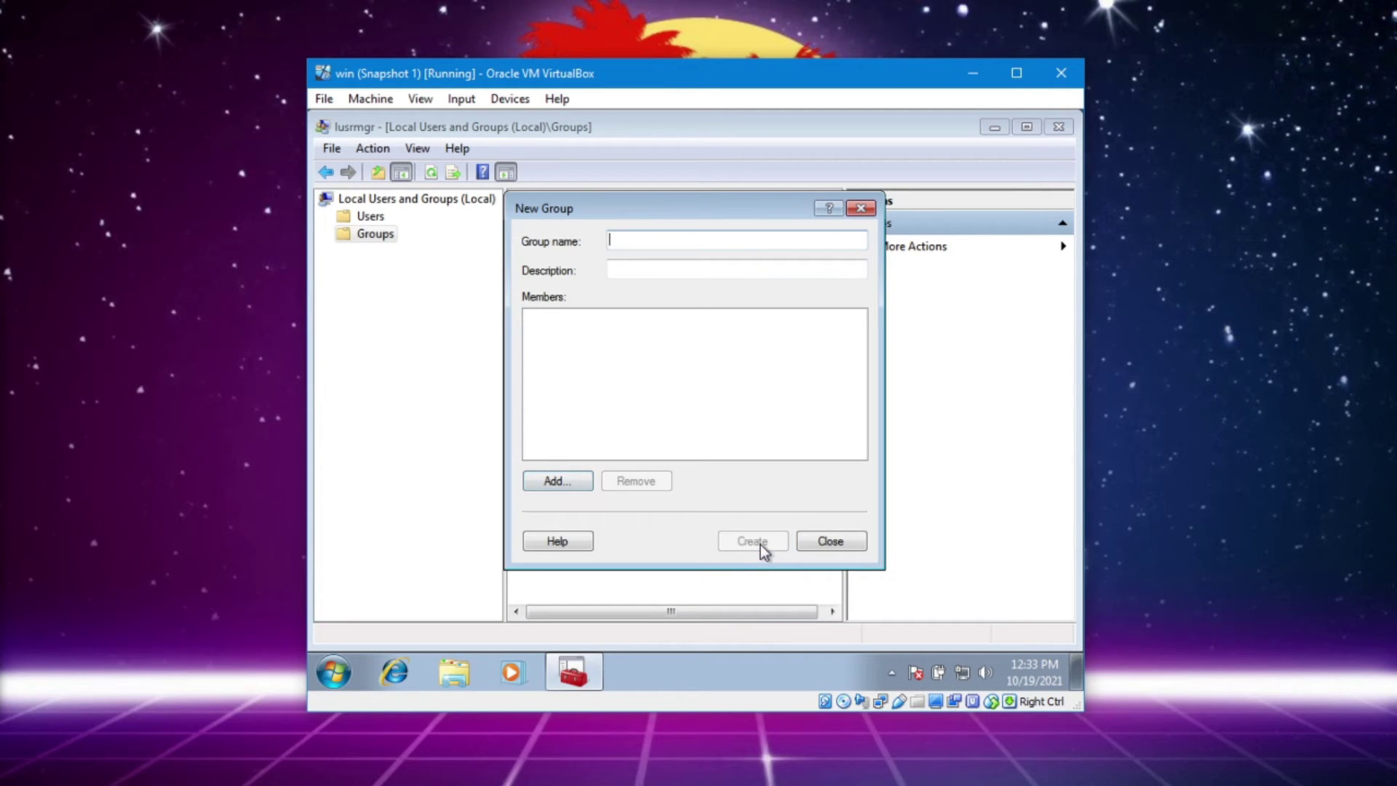
click(811, 548)
click(558, 482)
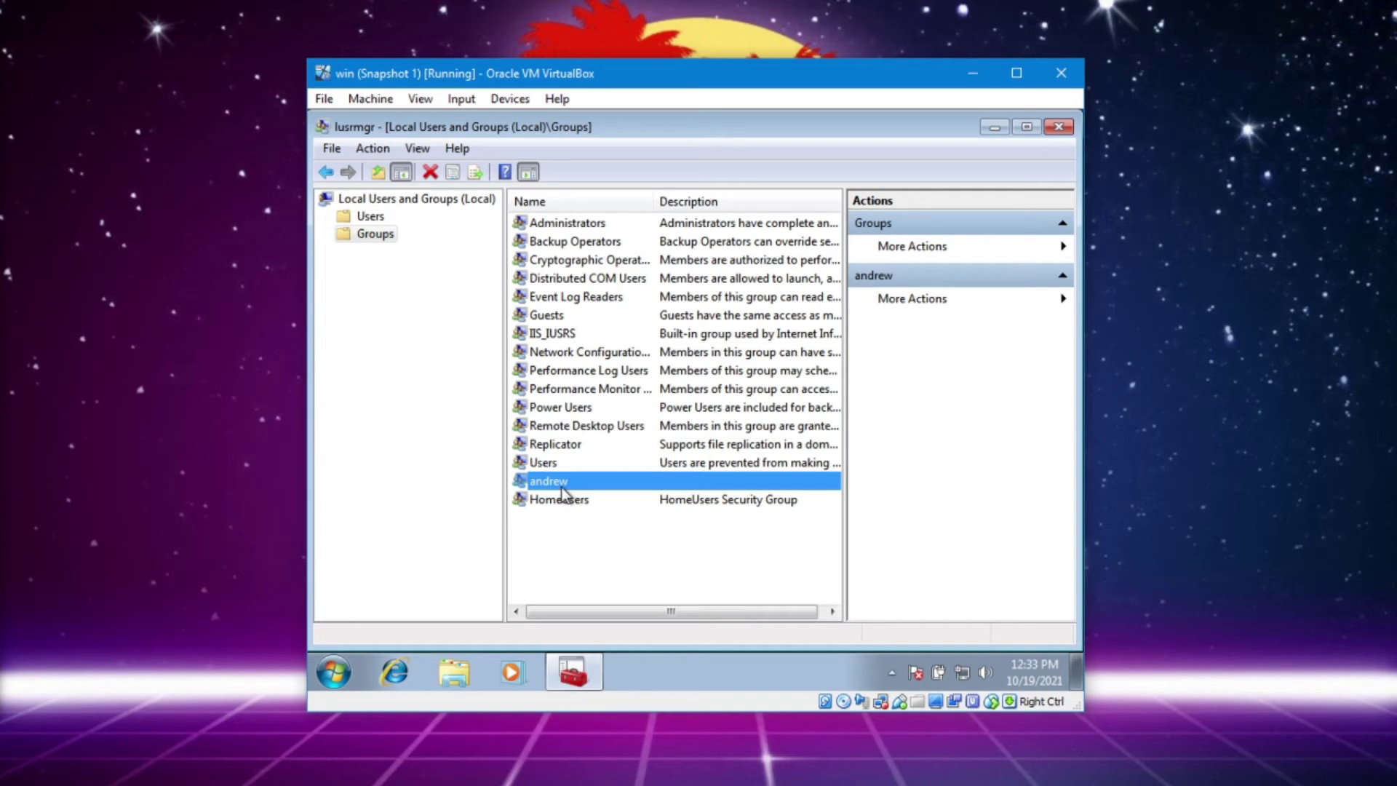
- Open bob's properties from the Users list and view his group memberships
click(371, 217)
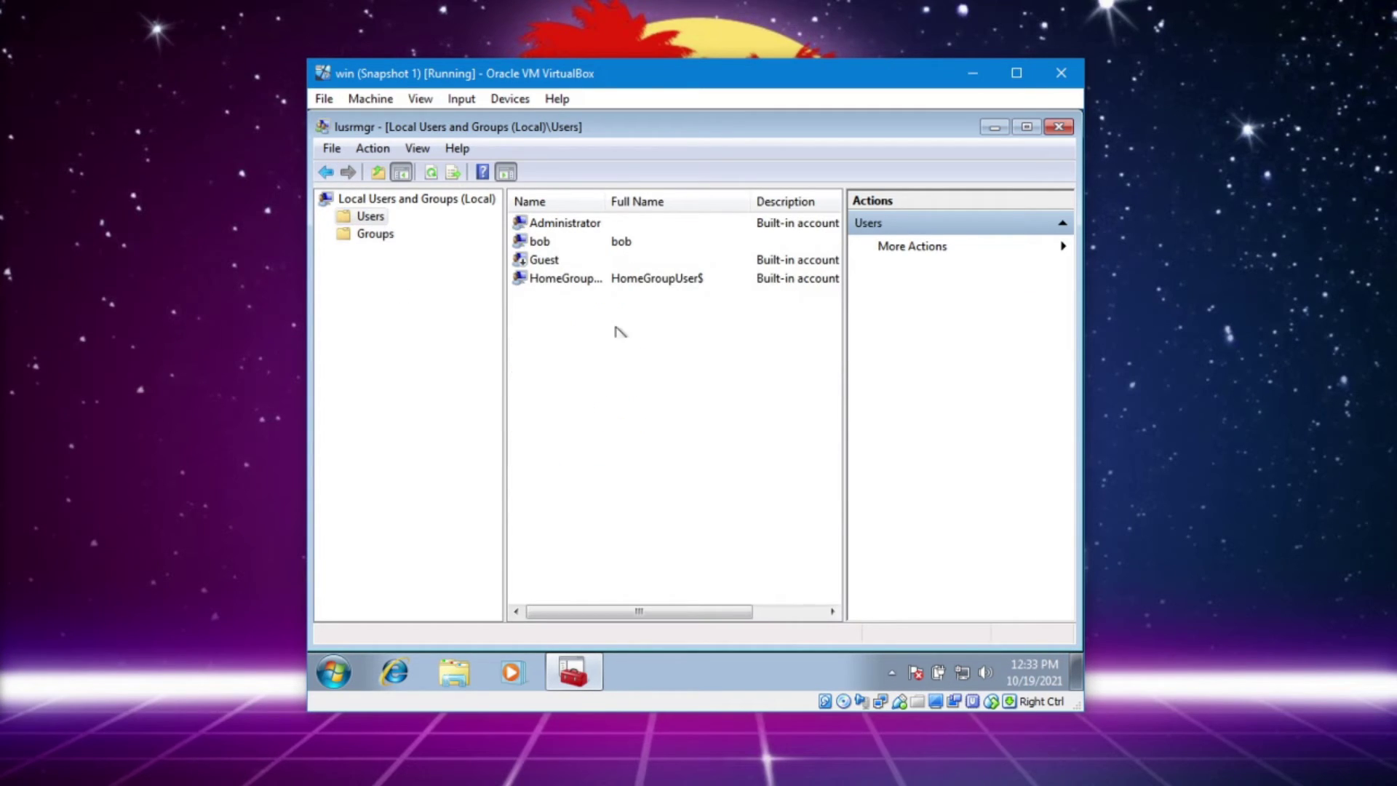
click(540, 242)
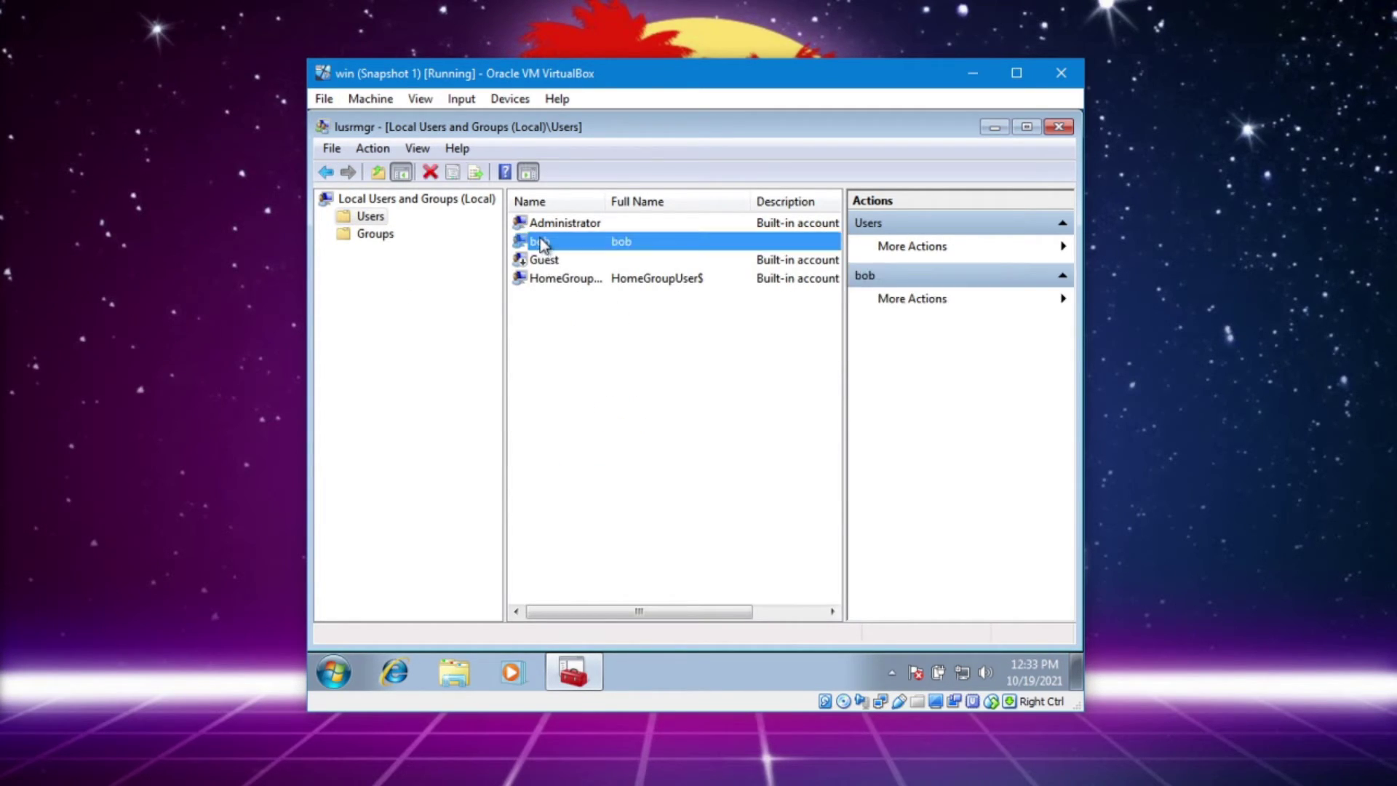
right_click(540, 241)
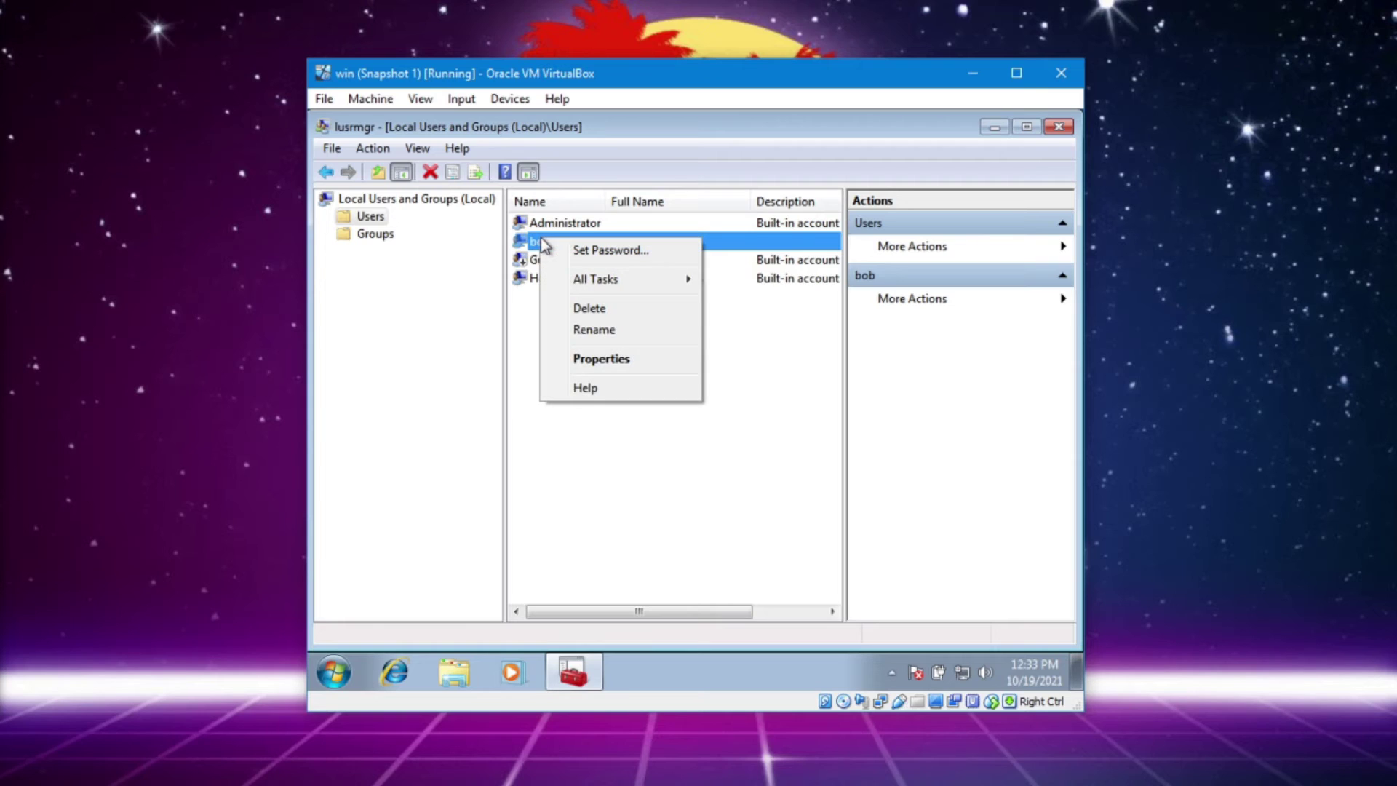
click(613, 360)
click(587, 217)
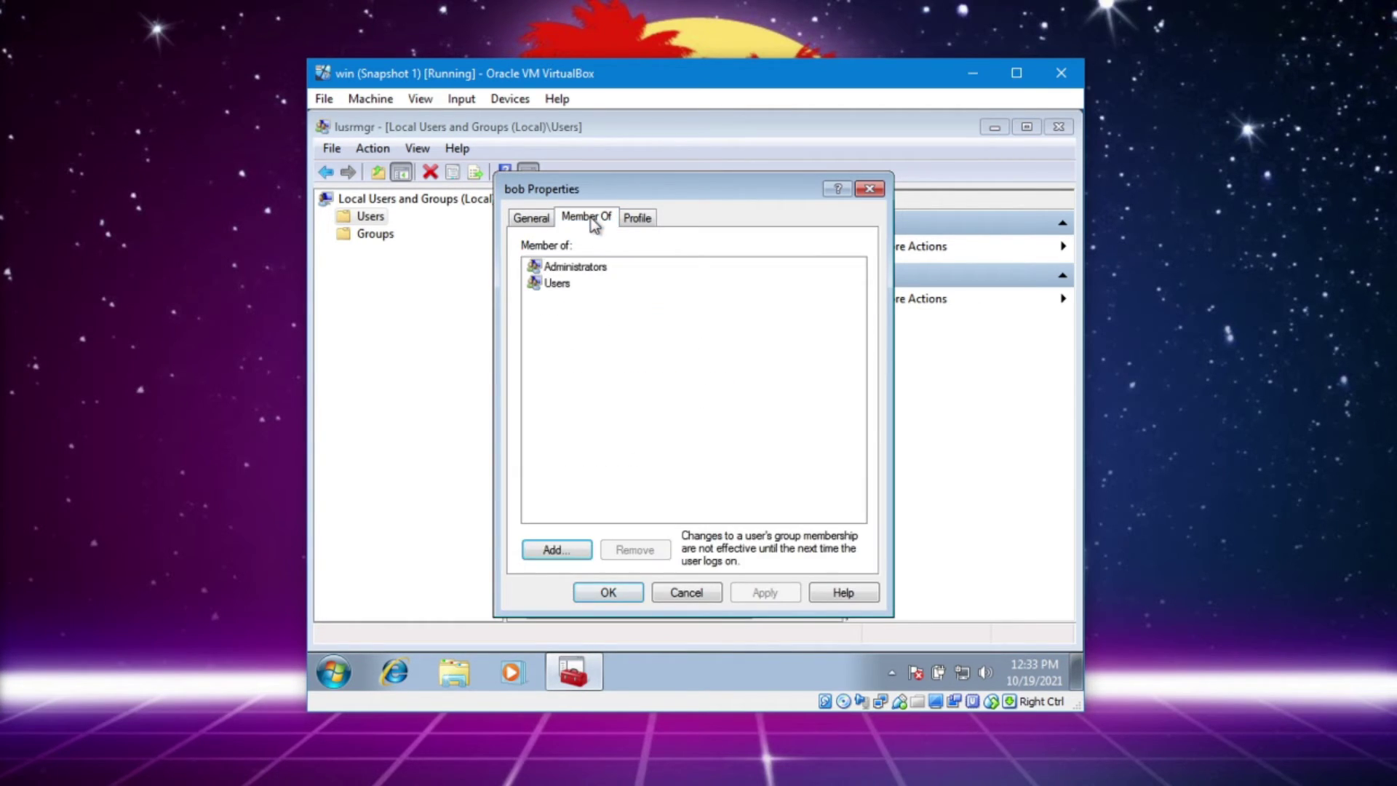
- Add bob to the andrew group, checking that the name resolves
click(557, 549)
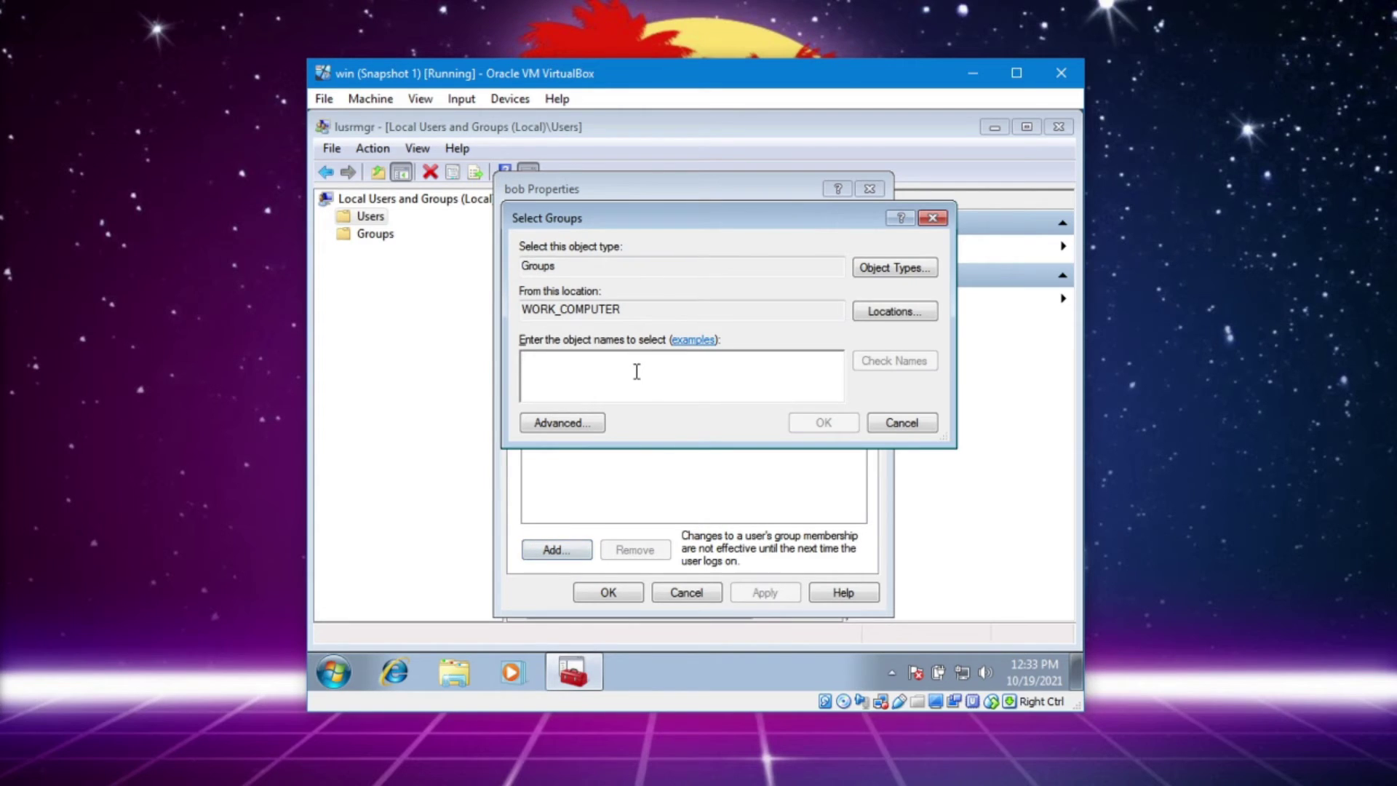
text(andrew)
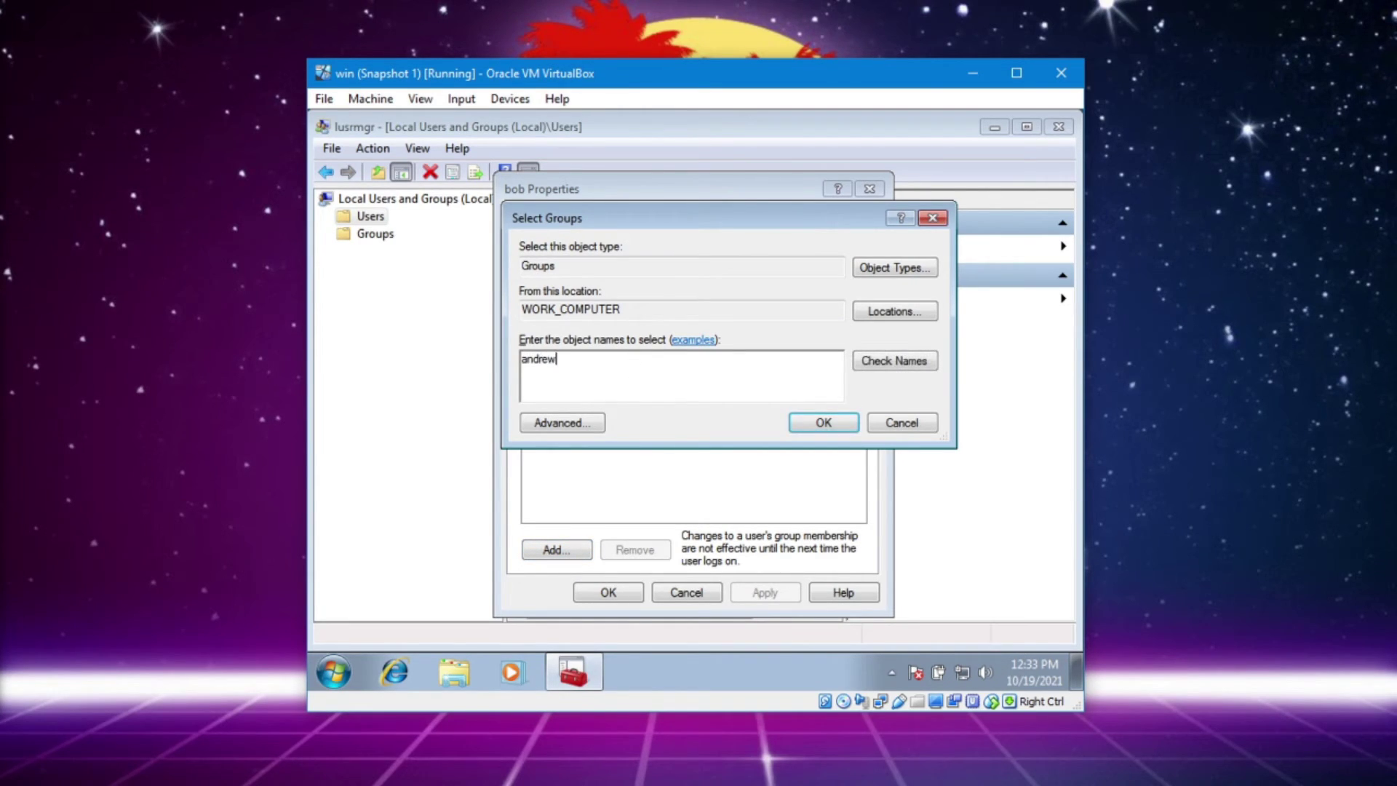
click(925, 363)
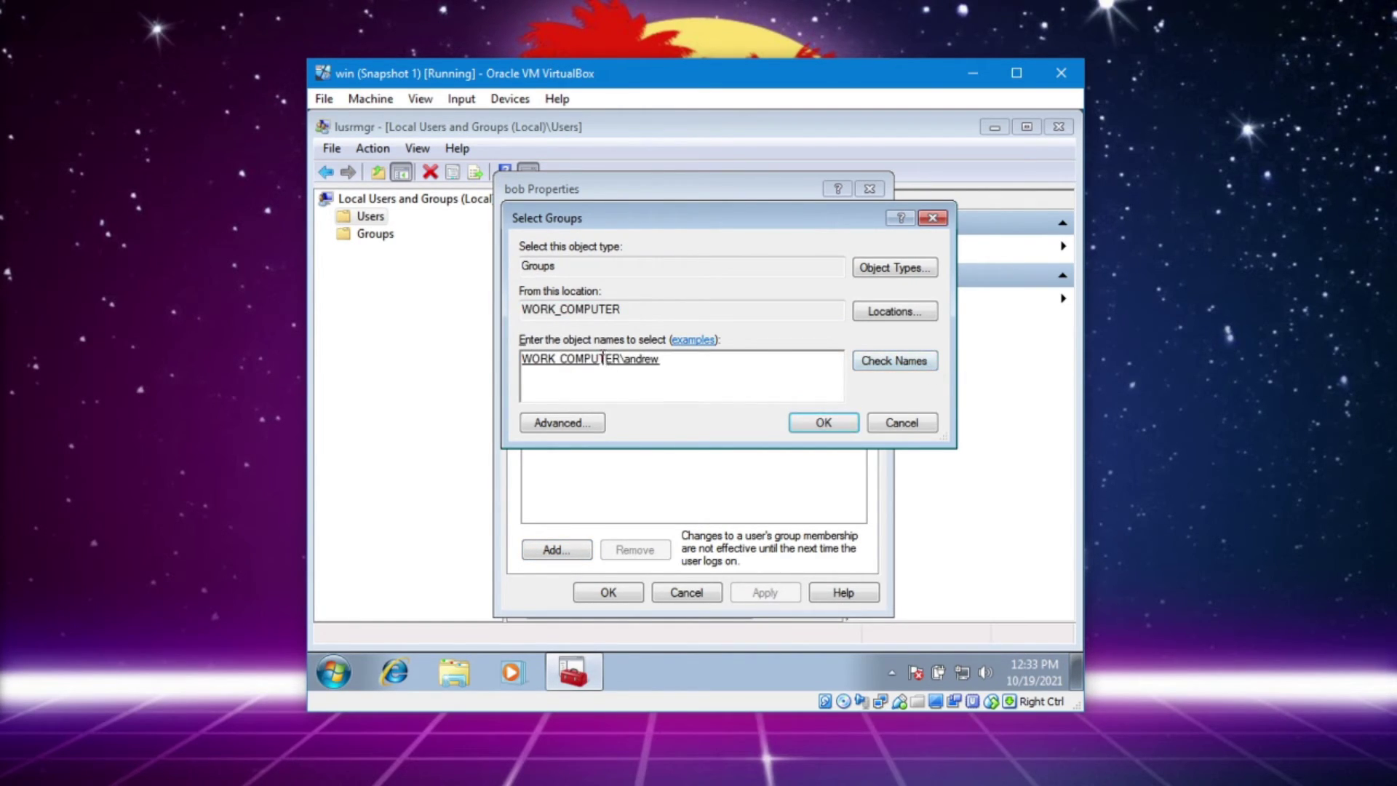
click(841, 426)
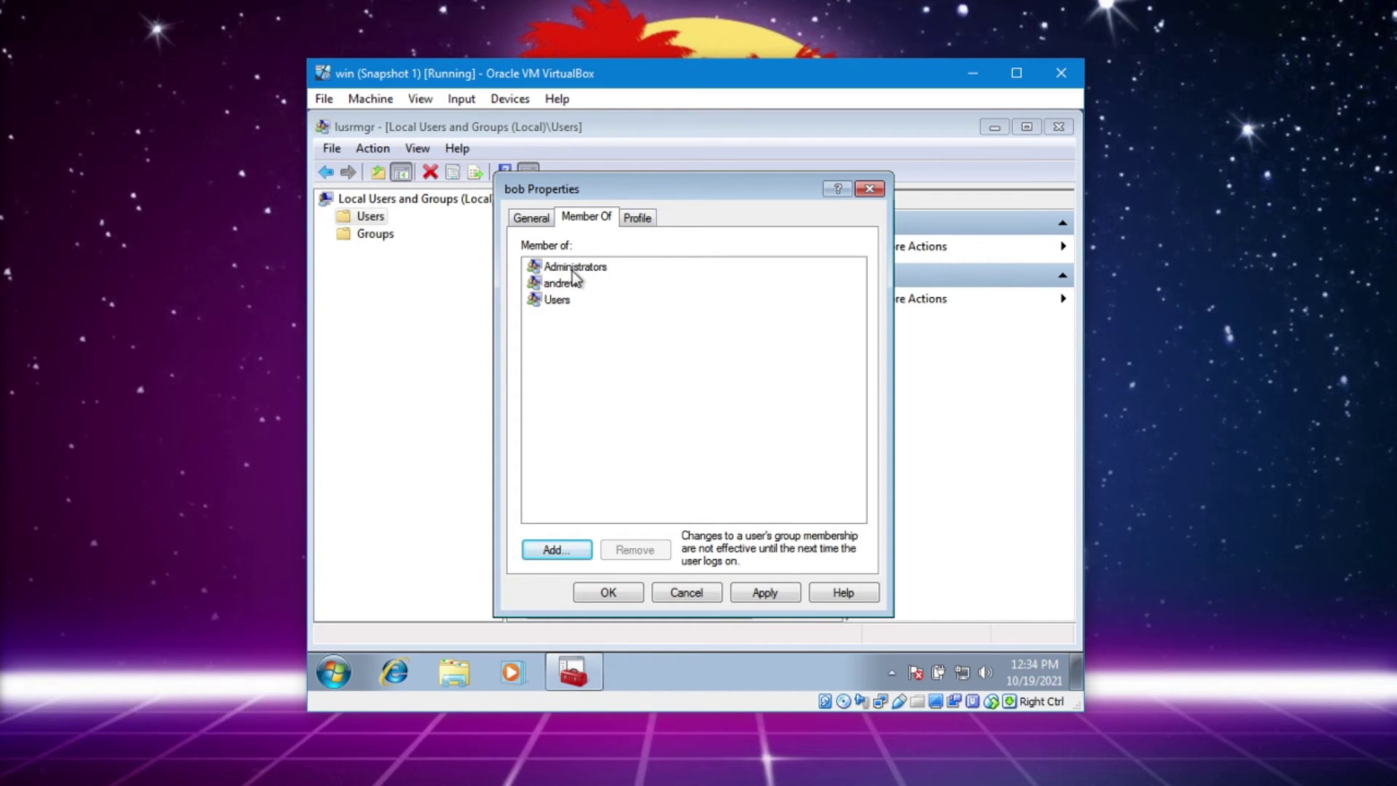
drag(646, 195, 788, 152)
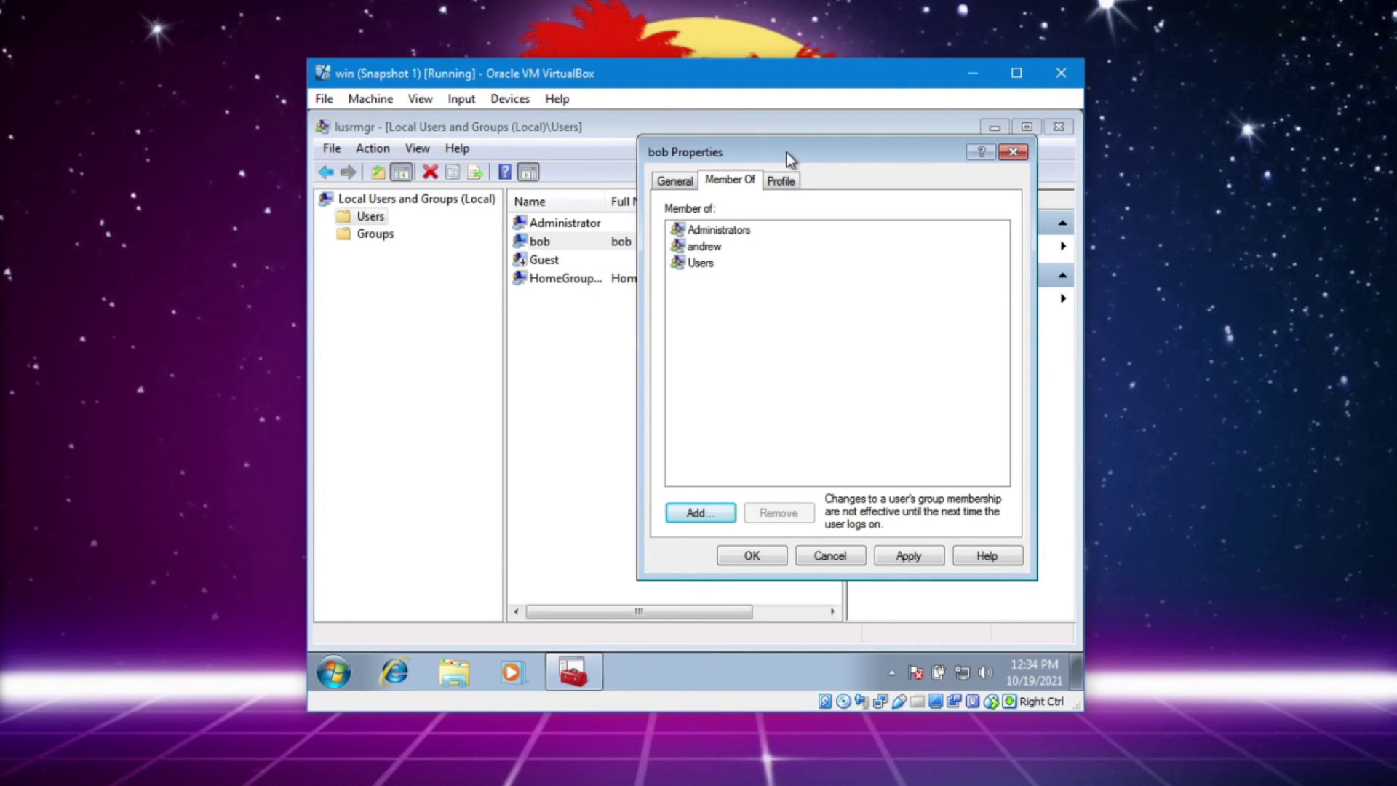